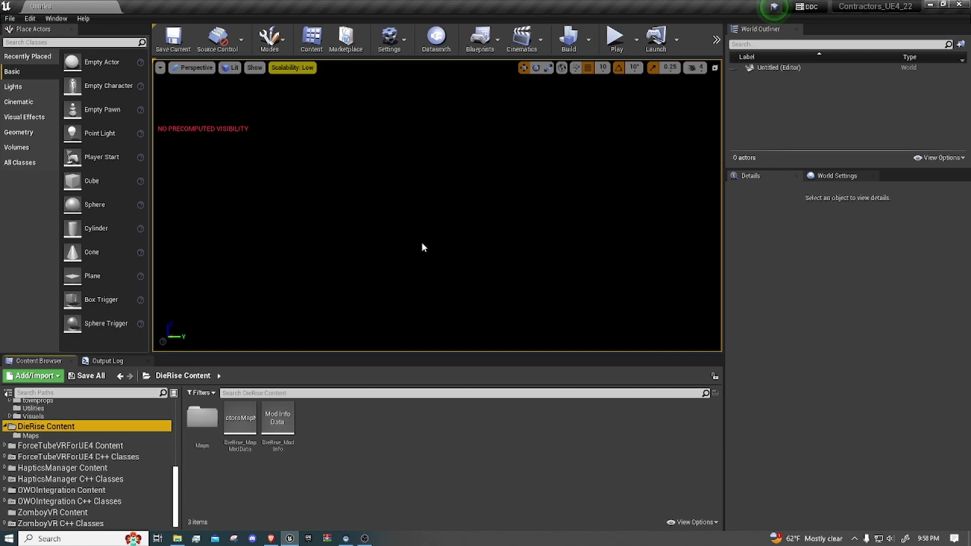
Check the CoDZombies.rar download page on Google Drive in the browser, and return to the editor.
{"action": "left_click", "coordinate": [271, 539]}
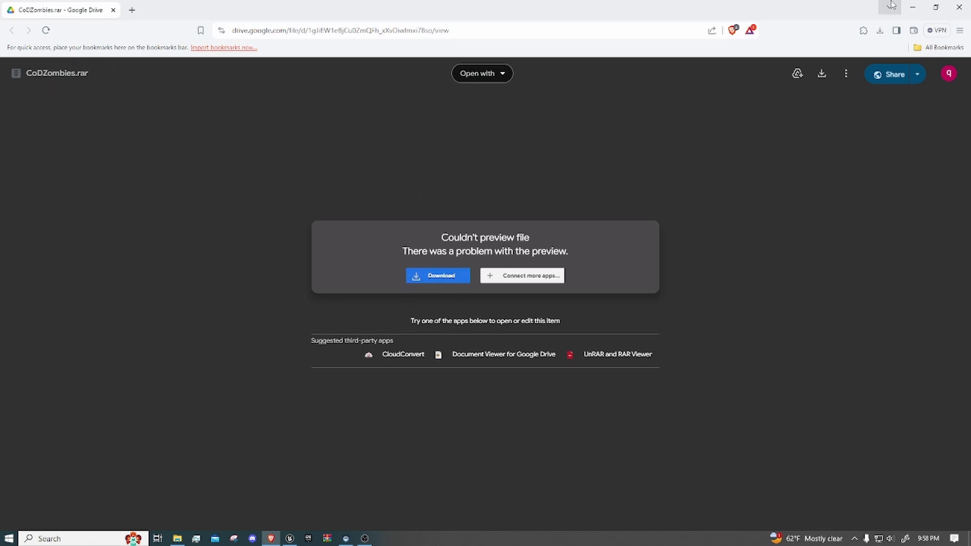
{"action": "left_click", "coordinate": [921, 11]}
Bring up the Desktop folder in File Explorer and view the extraction options for CoDZombies (4).rar.
{"action": "mouse_move", "coordinate": [177, 538]}
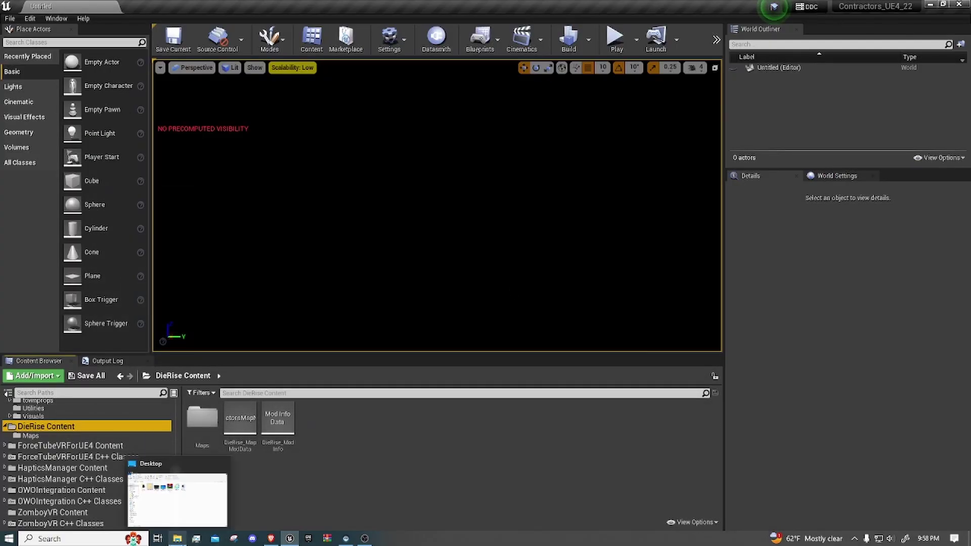
{"action": "left_click", "coordinate": [177, 500]}
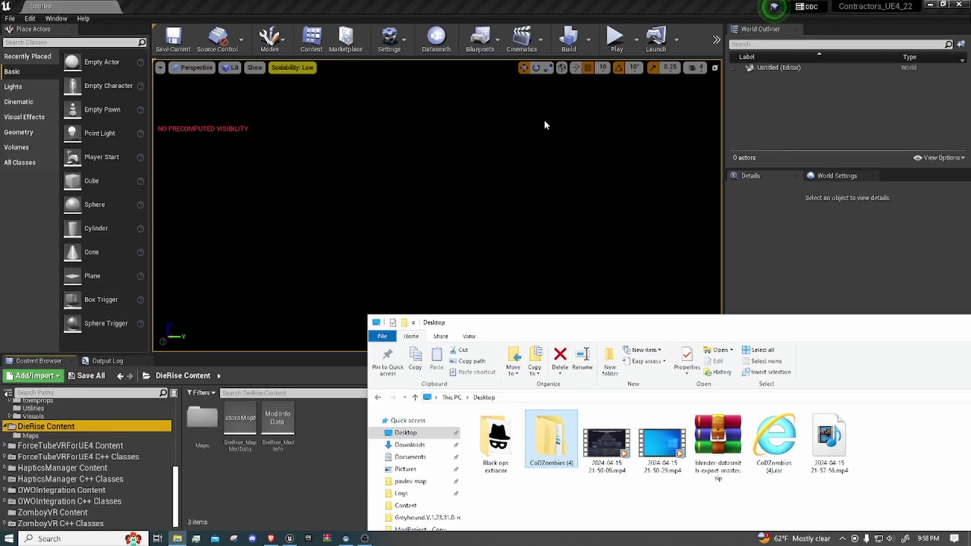
{"action": "left_click_drag", "start_coordinate": [617, 324], "coordinate": [434, 21]}
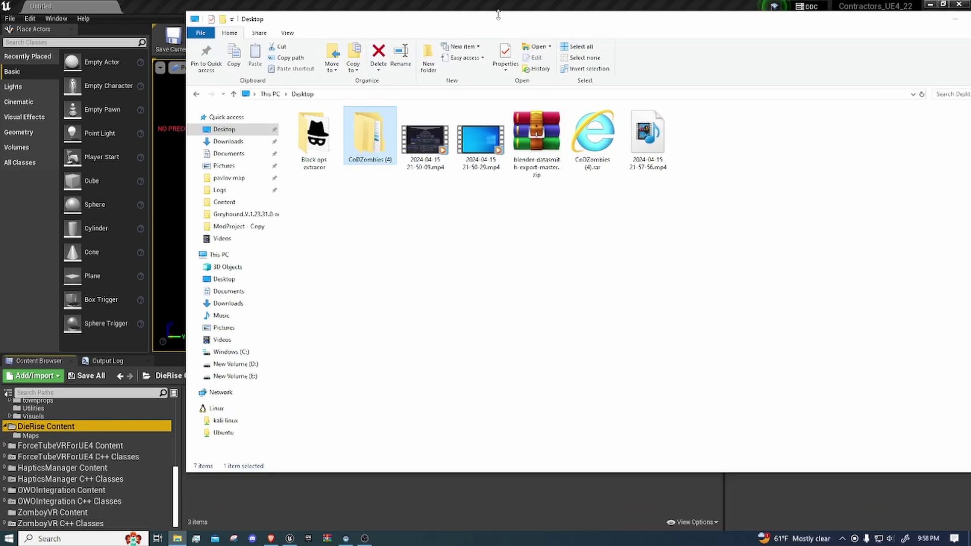
{"action": "left_click_drag", "start_coordinate": [498, 16], "coordinate": [498, 10]}
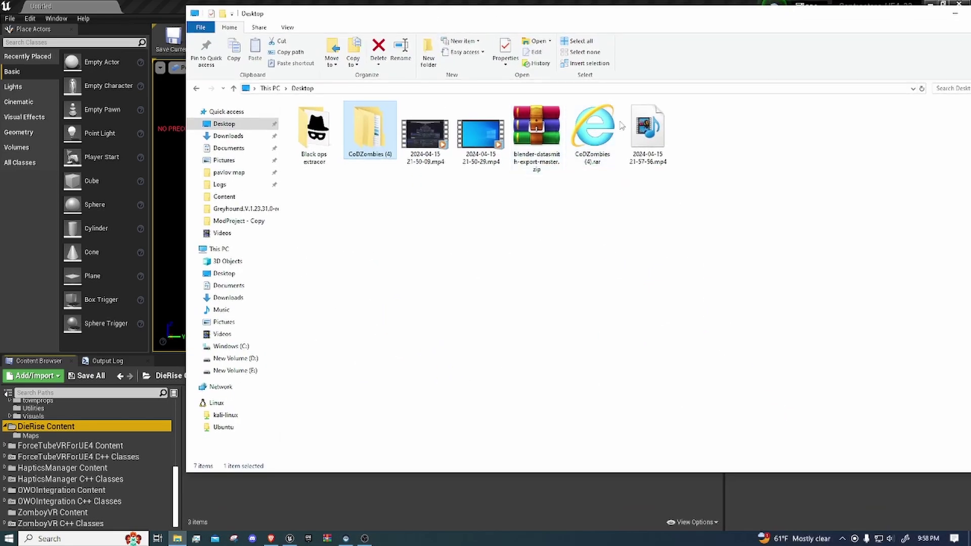
{"action": "right_click", "coordinate": [597, 134]}
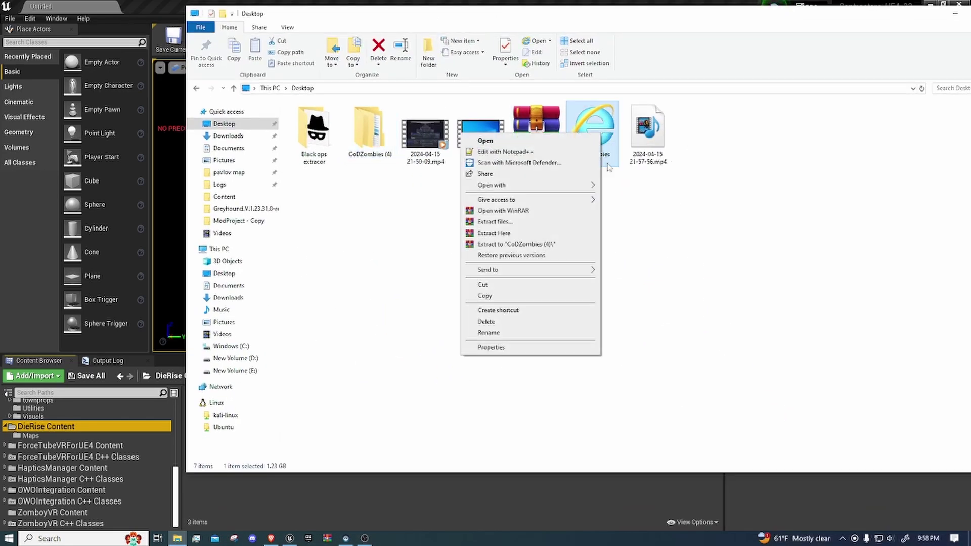
{"action": "left_click", "coordinate": [409, 211]}
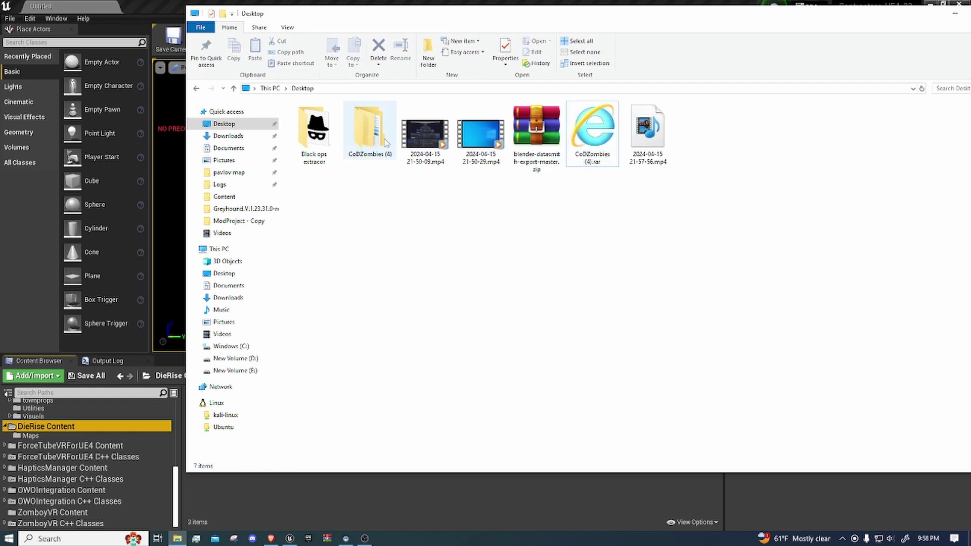
Open the Content folder of ModProject - Copy, inside ModKit_0.93.0, in a second File Explorer window.
{"action": "right_click", "coordinate": [177, 539]}
{"action": "left_click", "coordinate": [188, 489]}
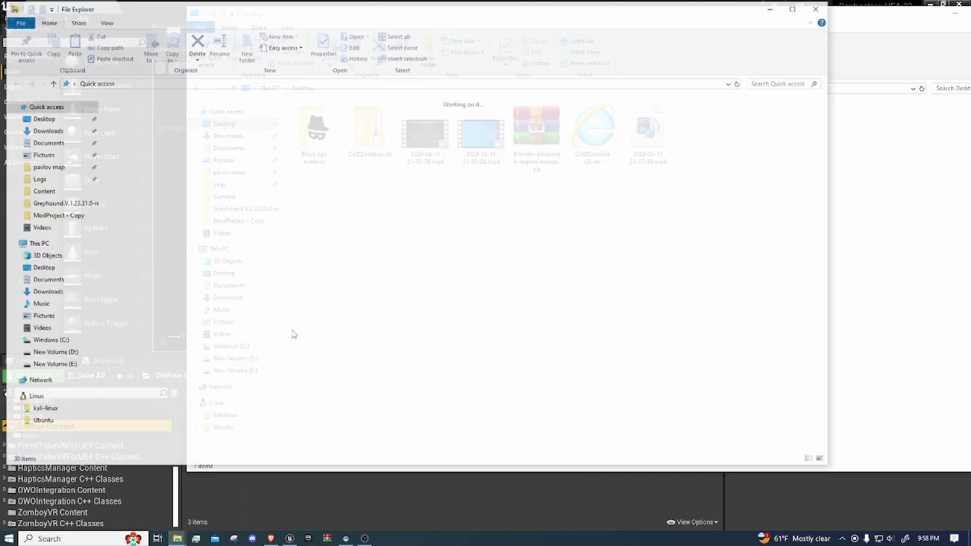
{"action": "left_click", "coordinate": [60, 215]}
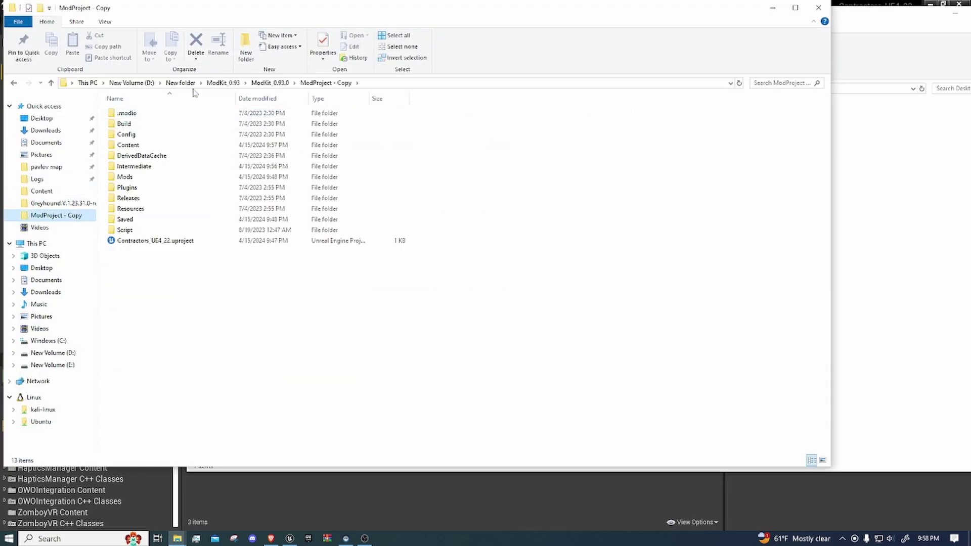
{"action": "left_click", "coordinate": [180, 82]}
{"action": "left_click_drag", "start_coordinate": [314, 16], "coordinate": [559, 82]}
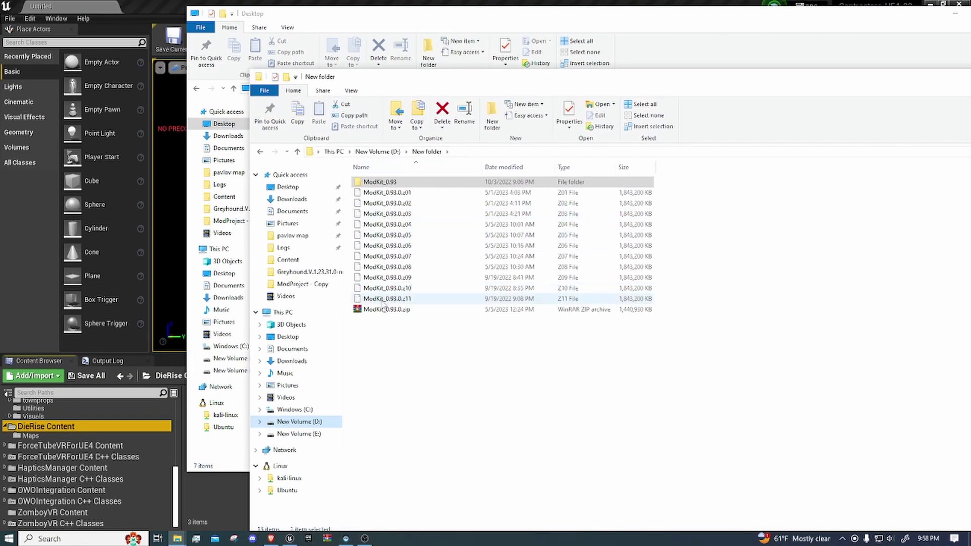
{"action": "double_click", "coordinate": [403, 183]}
{"action": "double_click", "coordinate": [405, 182]}
{"action": "left_click", "coordinate": [398, 203]}
{"action": "double_click", "coordinate": [397, 204]}
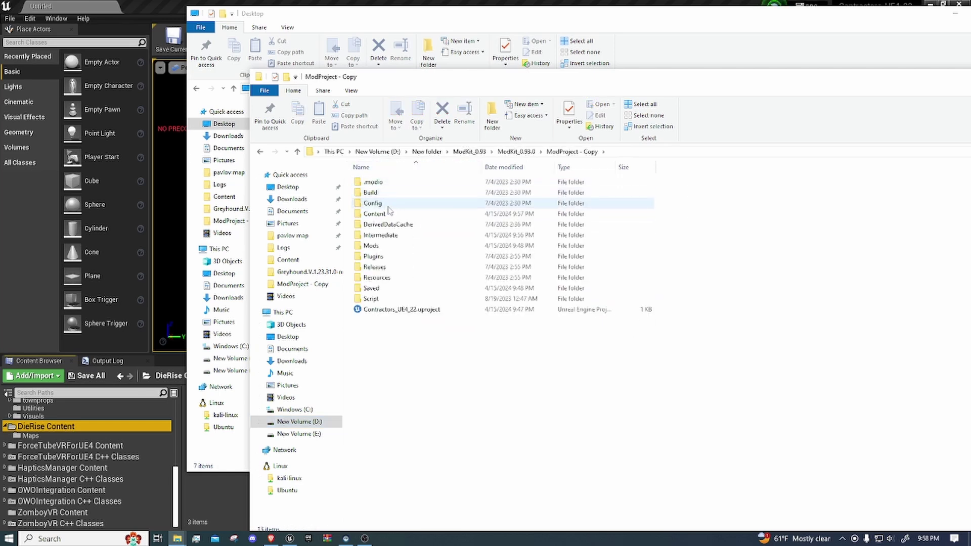
{"action": "double_click", "coordinate": [361, 212]}
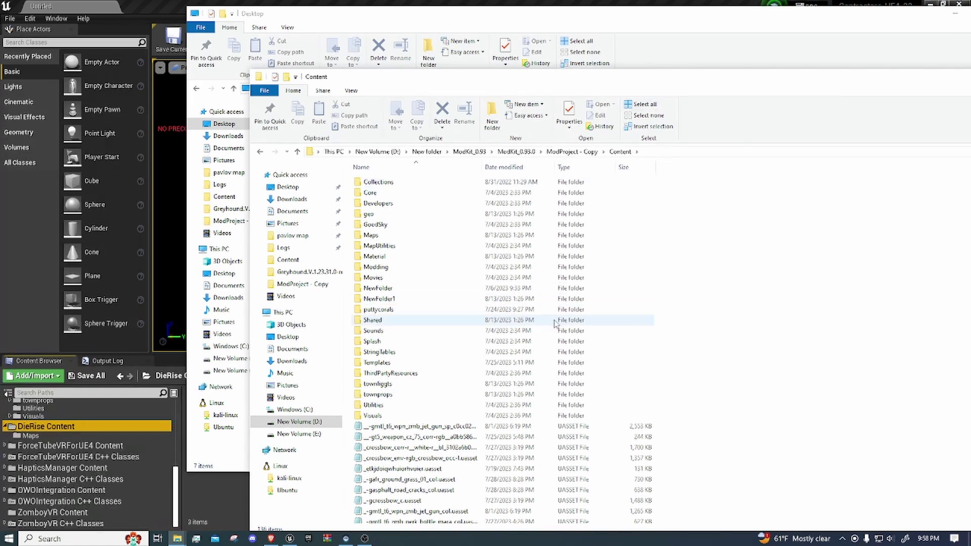
Copy the CoDZombies (4) folder from the Desktop into the project's Content folder, and return to the Unreal editor.
{"action": "left_click_drag", "start_coordinate": [634, 84], "coordinate": [609, 200]}
{"action": "left_click_drag", "start_coordinate": [369, 129], "coordinate": [680, 313]}
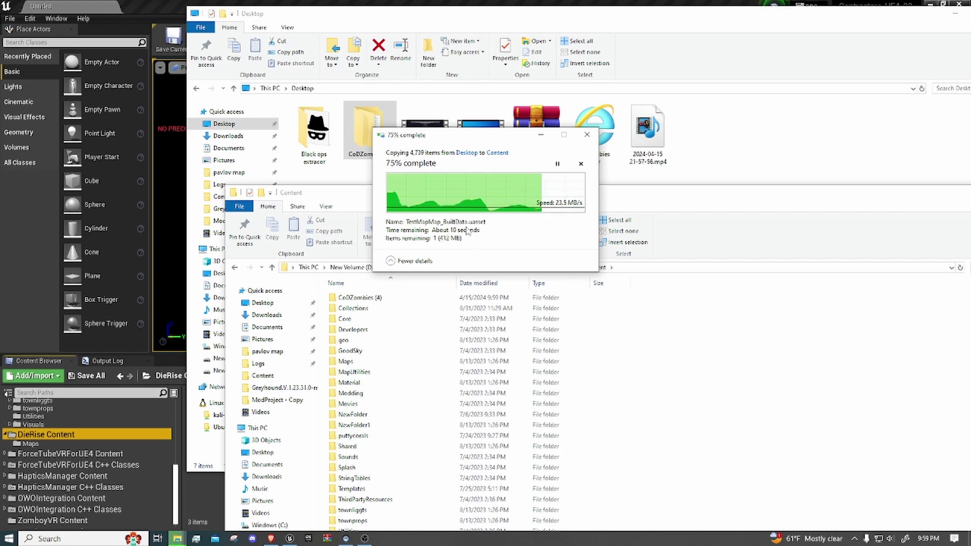
{"action": "left_click_drag", "start_coordinate": [872, 198], "coordinate": [685, 206]}
{"action": "left_click", "coordinate": [812, 199]}
{"action": "left_click", "coordinate": [955, 14]}
Inspect the copied CoDZombies (4) folder in the editor, going down to CoDZombies/Player/Voiceover/Downed/Player-4.
{"action": "scroll", "coordinate": [89, 434], "scroll_direction": "up", "scroll_amount": 10}
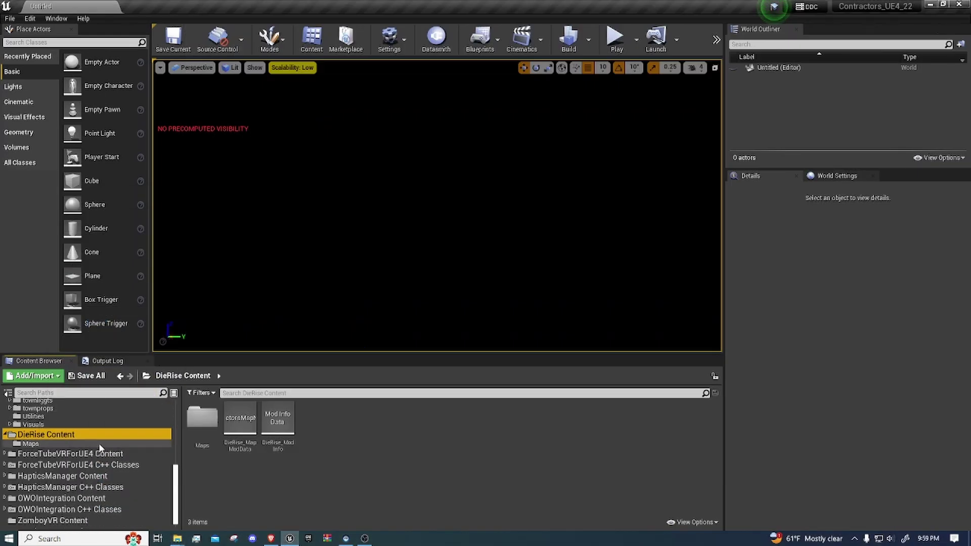
{"action": "left_click", "coordinate": [77, 415]}
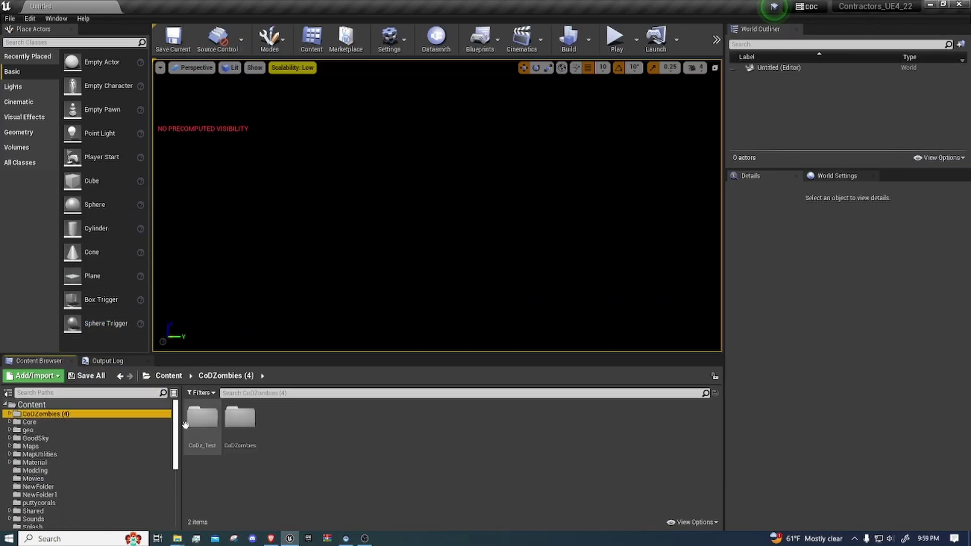
{"action": "double_click", "coordinate": [239, 418]}
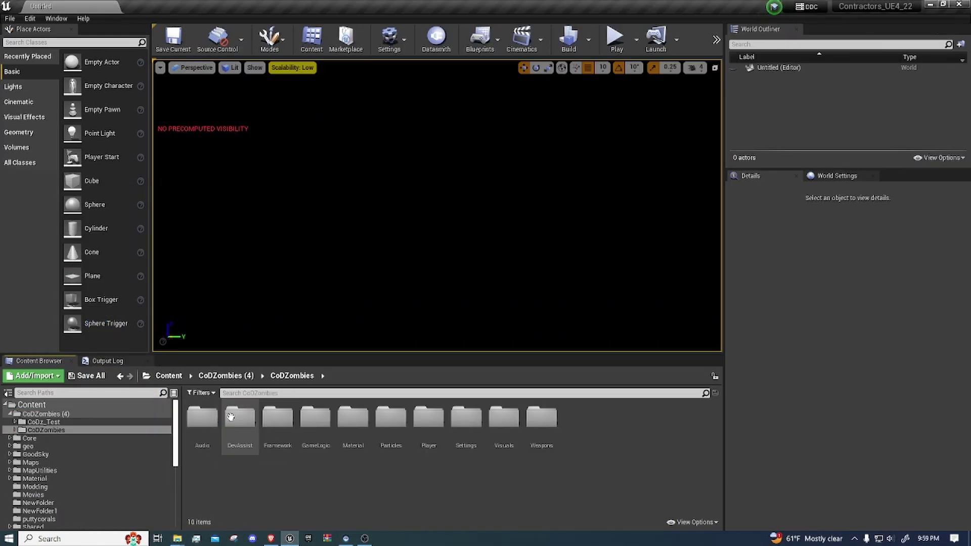
{"action": "double_click", "coordinate": [420, 436]}
{"action": "double_click", "coordinate": [310, 440]}
{"action": "double_click", "coordinate": [306, 443]}
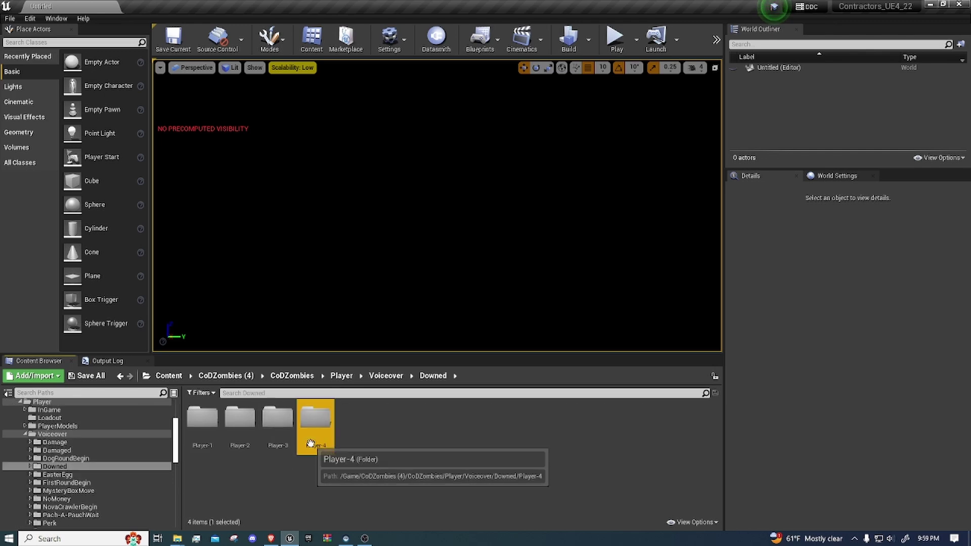
{"action": "double_click", "coordinate": [305, 441]}
Return to the top-level CoDZombies (4) folder and collapse its subfolders in the project's folder tree.
{"action": "scroll", "coordinate": [80, 420], "scroll_direction": "up", "scroll_amount": 4}
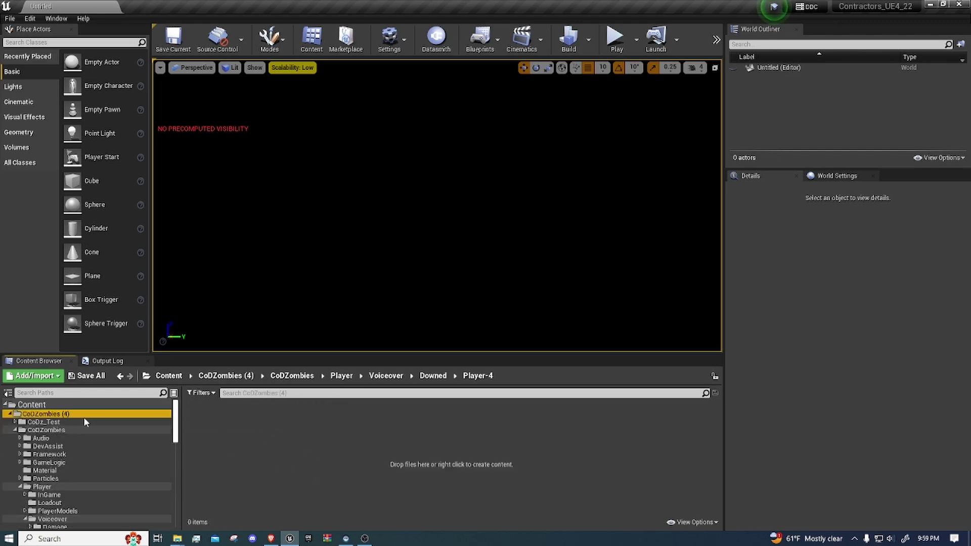
{"action": "left_click", "coordinate": [82, 417]}
{"action": "right_click", "coordinate": [89, 418]}
{"action": "left_click", "coordinate": [131, 319]}
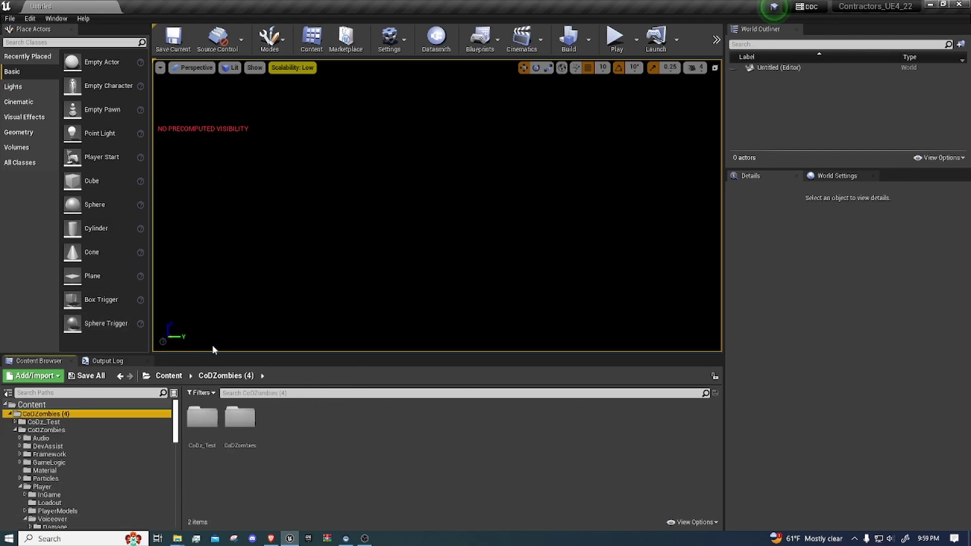
{"action": "double_click", "coordinate": [28, 416]}
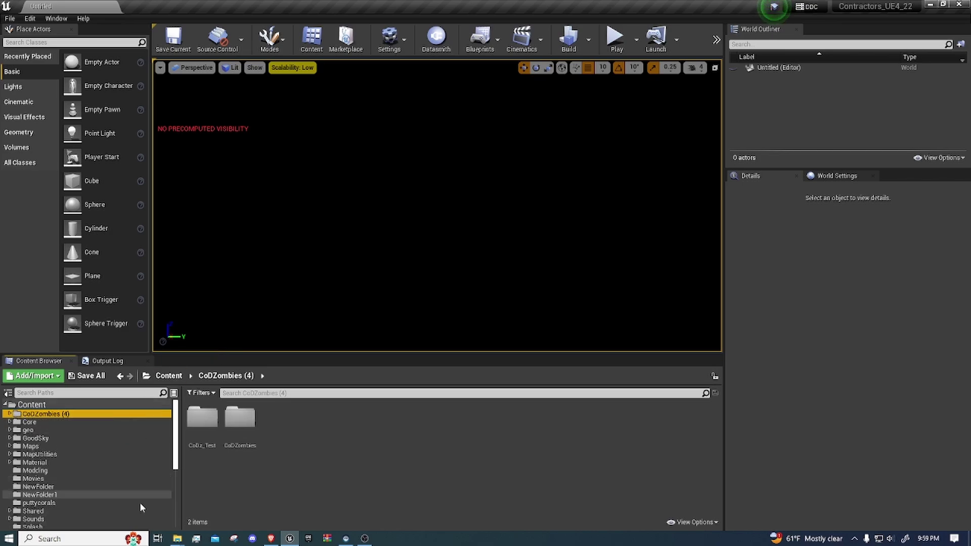
Rename the CoDZombies (4) folder in the project's Content directory to CoDZombies using File Explorer.
{"action": "mouse_move", "coordinate": [177, 538]}
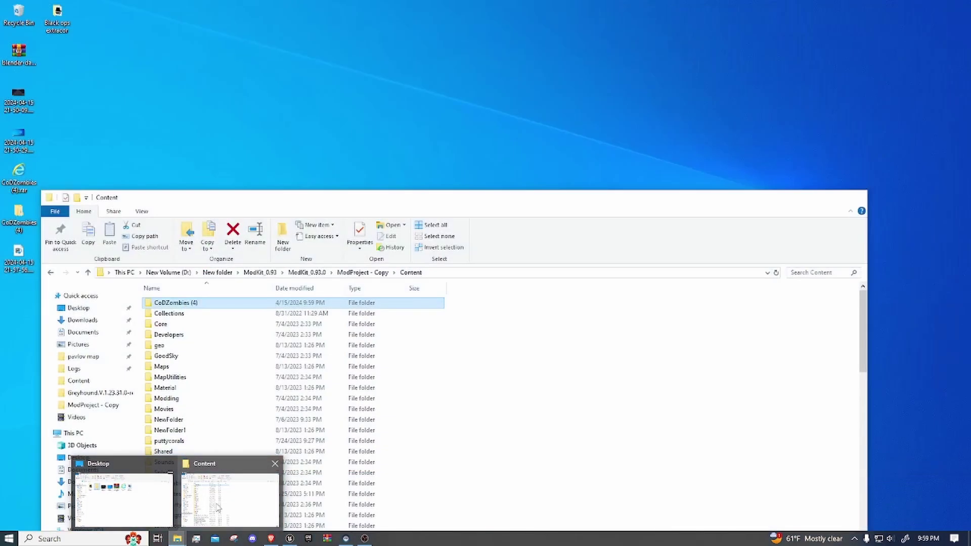
{"action": "left_click", "coordinate": [218, 507]}
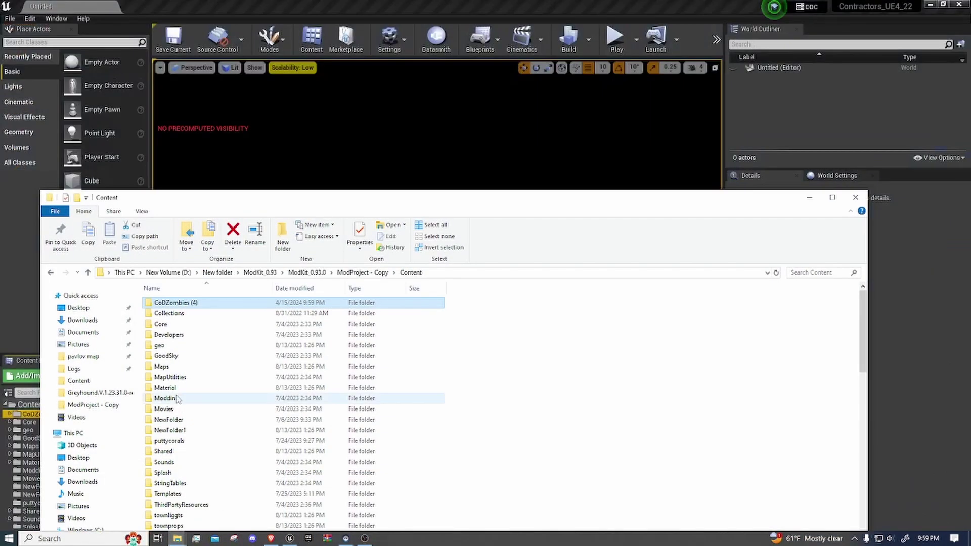
{"action": "right_click", "coordinate": [225, 309]}
{"action": "left_click", "coordinate": [123, 280]}
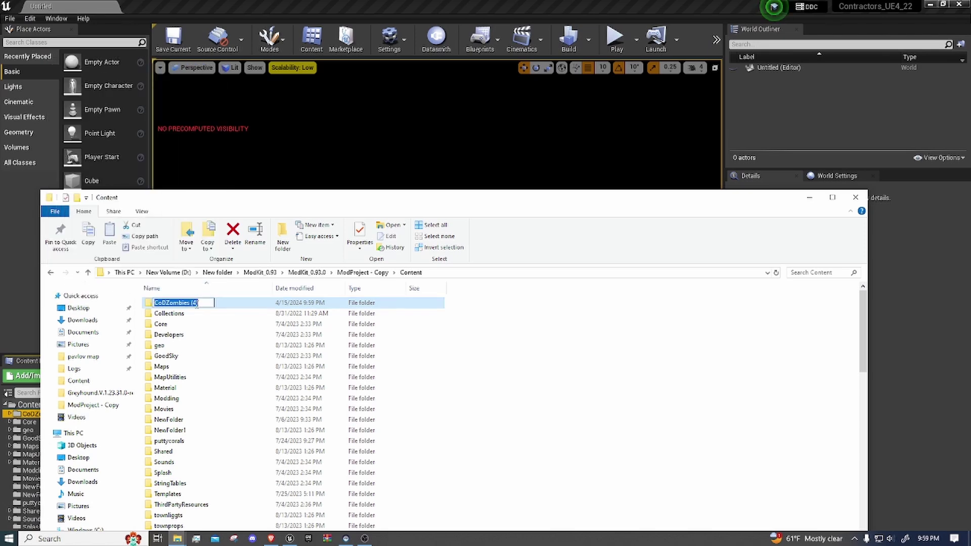
{"action": "left_click", "coordinate": [202, 303]}
{"action": "key", "text": "Return"}
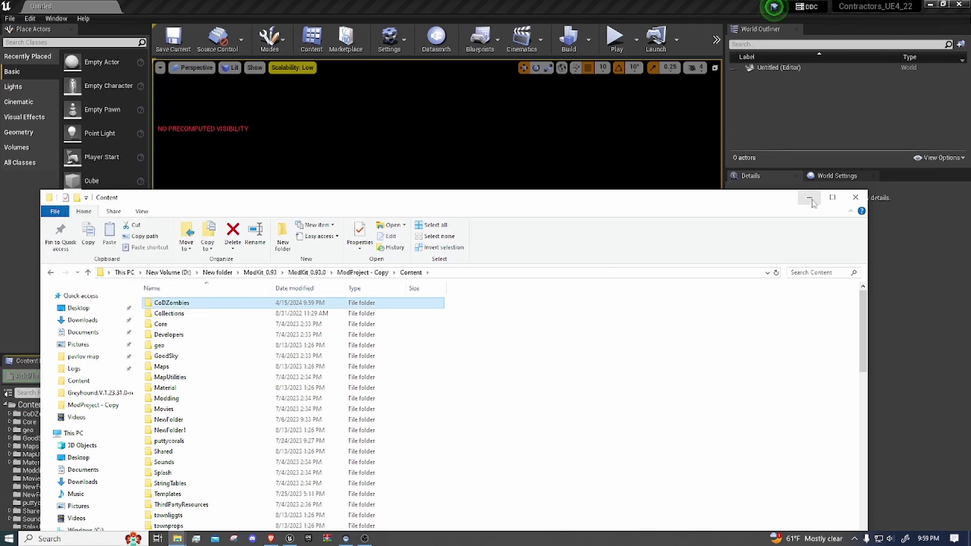
{"action": "left_click", "coordinate": [810, 198]}
Inspect the renamed CoDZombies folder's Audio, GameLogic and Player assets, down to Player/Voiceover/Downed/Player-3.
{"action": "left_click", "coordinate": [85, 413]}
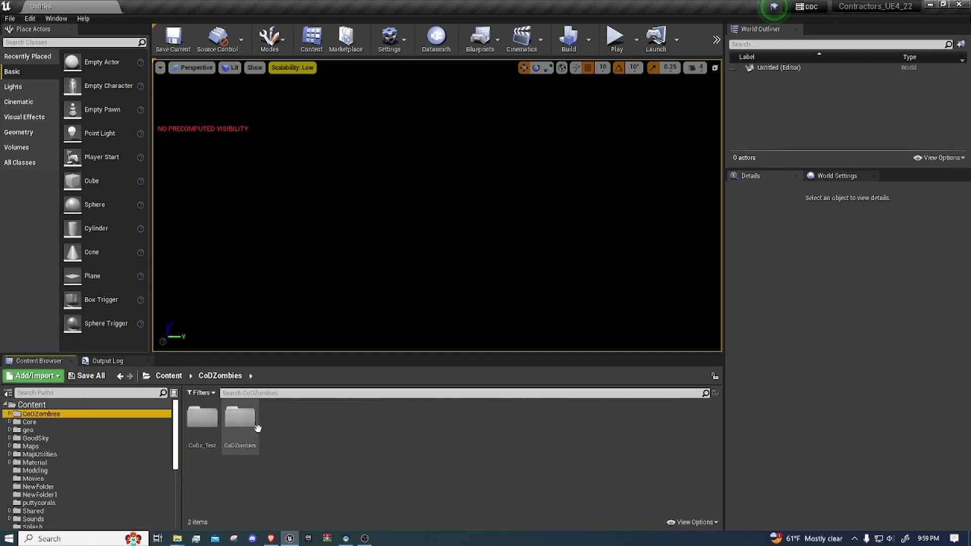
{"action": "double_click", "coordinate": [240, 419]}
{"action": "double_click", "coordinate": [202, 418]}
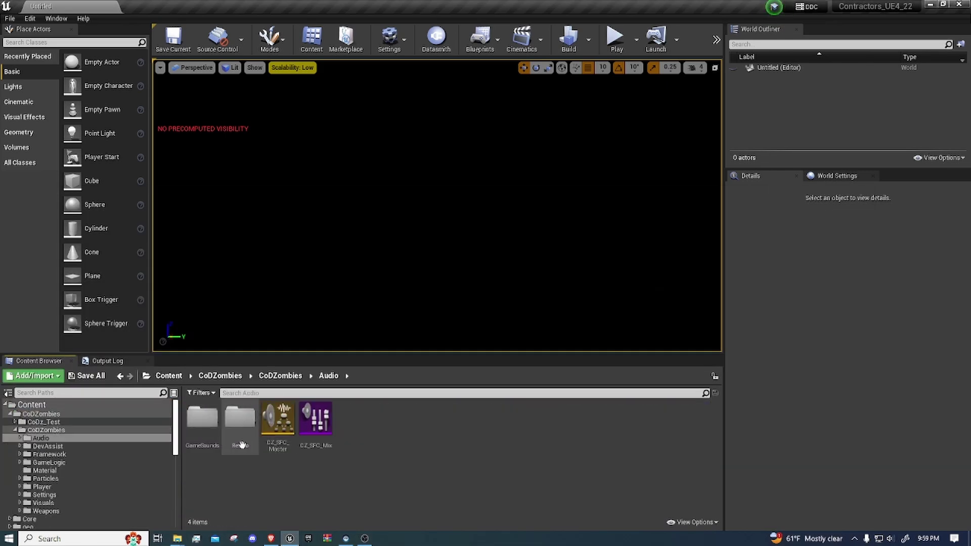
{"action": "left_click", "coordinate": [104, 447]}
{"action": "left_click", "coordinate": [75, 462]}
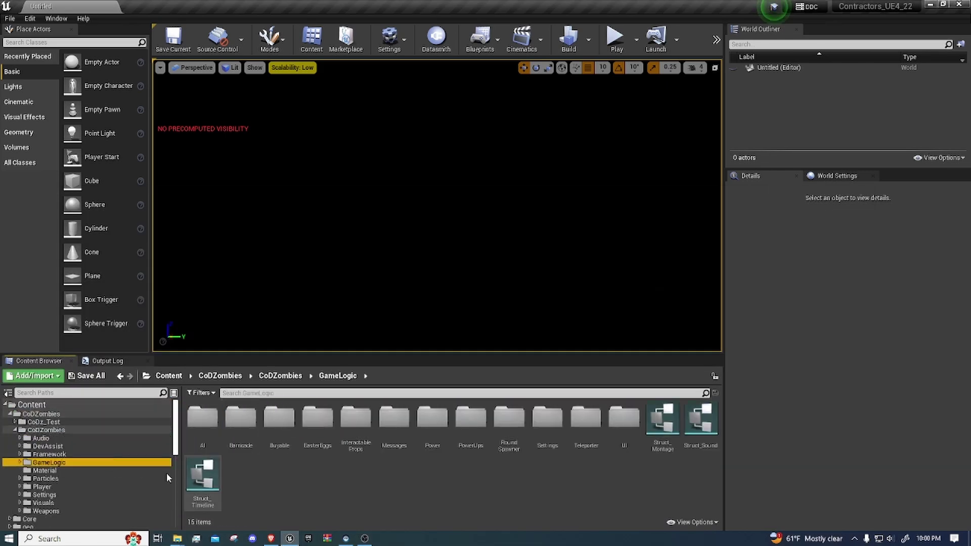
{"action": "left_click", "coordinate": [80, 480]}
{"action": "left_click", "coordinate": [76, 487]}
{"action": "double_click", "coordinate": [315, 418]}
{"action": "double_click", "coordinate": [315, 418]}
{"action": "double_click", "coordinate": [282, 443]}
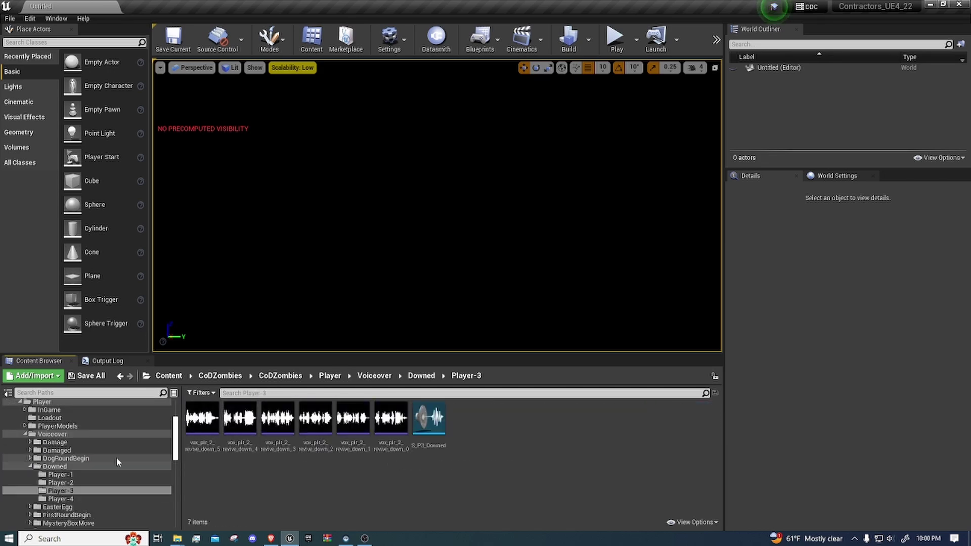
Move the top-level CoDZombies folder into the DieRise Content folder.
{"action": "scroll", "coordinate": [87, 459], "scroll_direction": "up", "scroll_amount": 3}
{"action": "scroll", "coordinate": [86, 459], "scroll_direction": "up", "scroll_amount": 2}
{"action": "left_click", "coordinate": [68, 430]}
{"action": "left_click", "coordinate": [68, 422]}
{"action": "right_click", "coordinate": [80, 414]}
{"action": "left_click", "coordinate": [123, 320]}
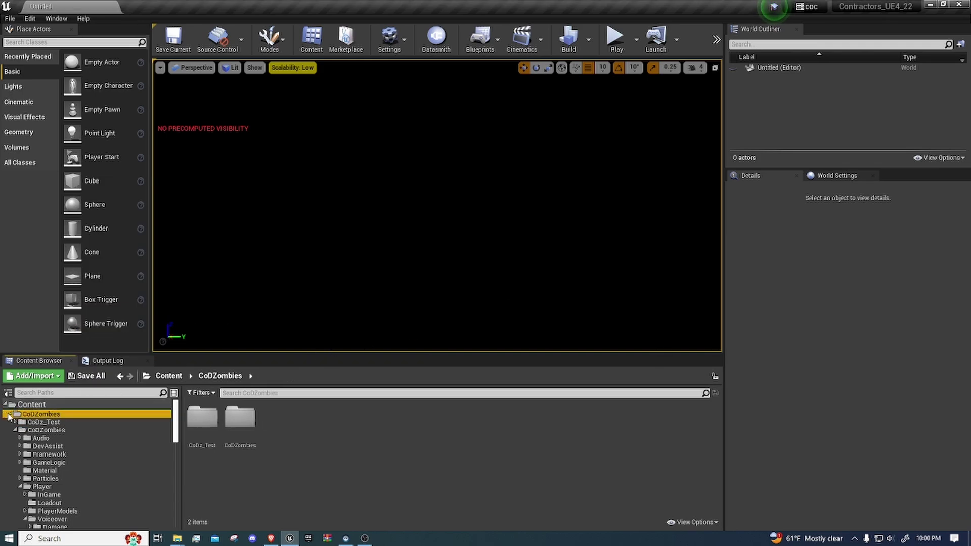
{"action": "mouse_move", "coordinate": [57, 420]}
{"action": "left_mouse_down"}
{"action": "mouse_move", "coordinate": [78, 479]}
{"action": "mouse_move", "coordinate": [69, 427]}
{"action": "left_mouse_up"}
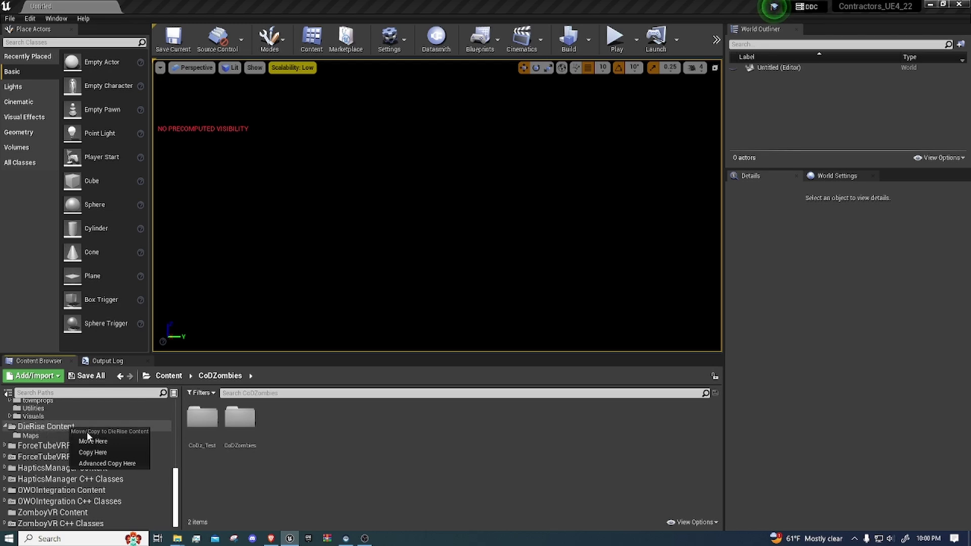
{"action": "left_click", "coordinate": [93, 442]}
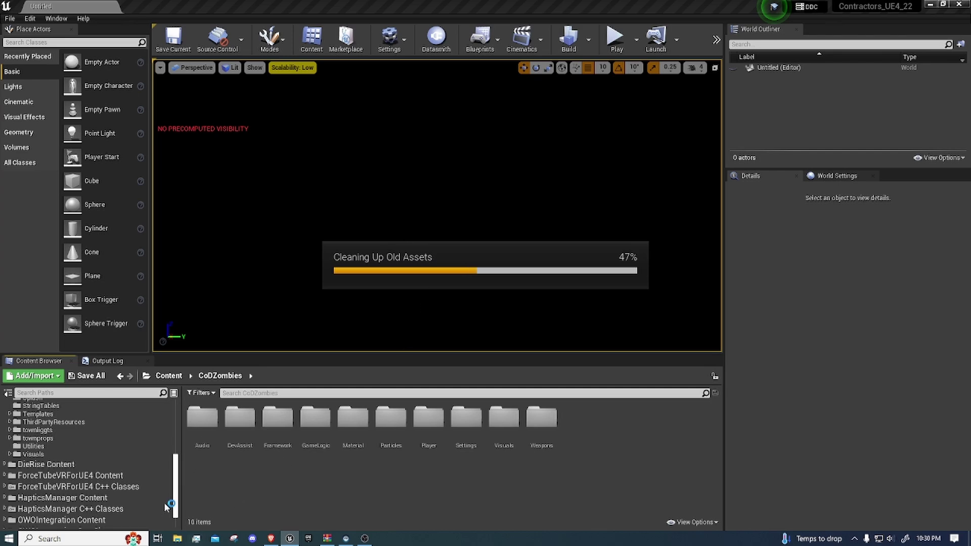
Check the UE4Editor process's resource usage in Task Manager while the assets are processed, and close it.
{"action": "left_click", "coordinate": [196, 538]}
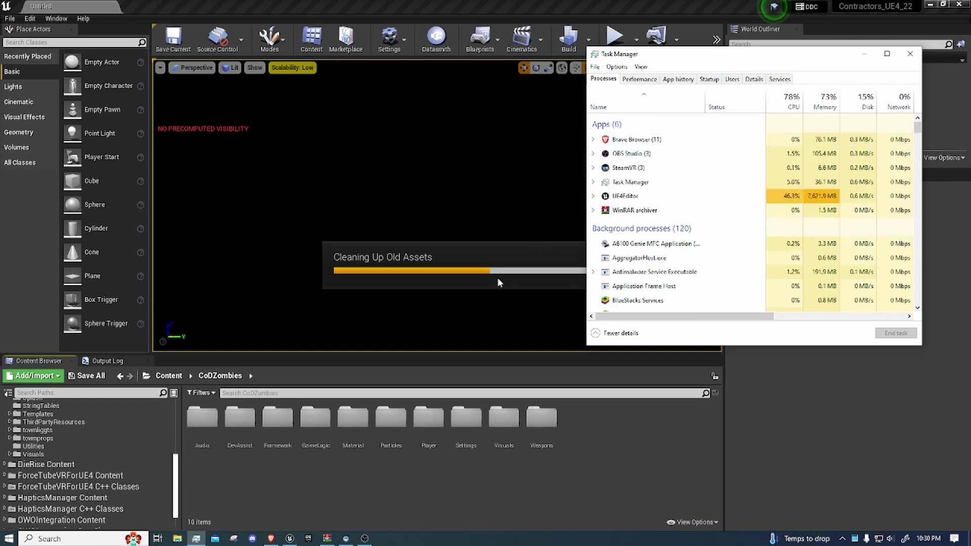
{"action": "left_click", "coordinate": [908, 46]}
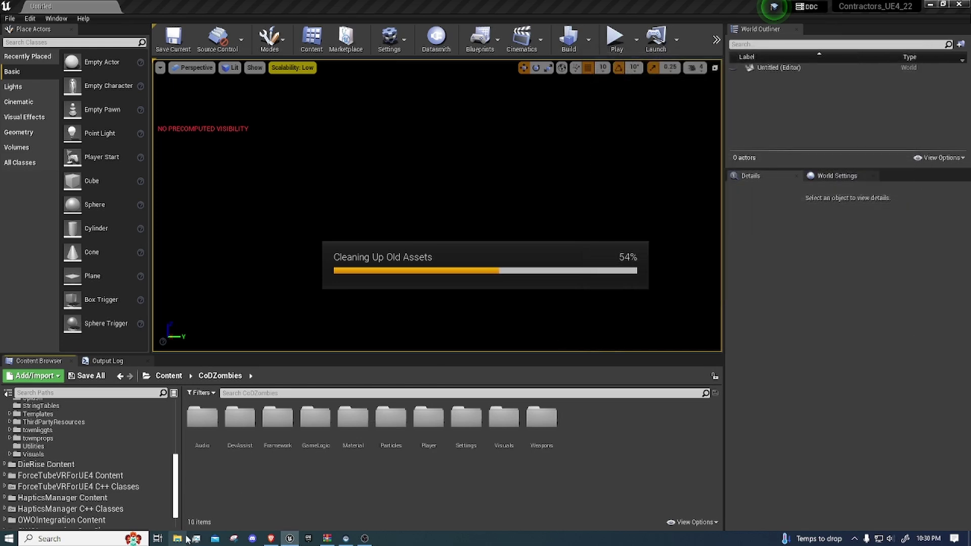
Open the Content folder of ModProject in File Explorer.
{"action": "left_click", "coordinate": [178, 539]}
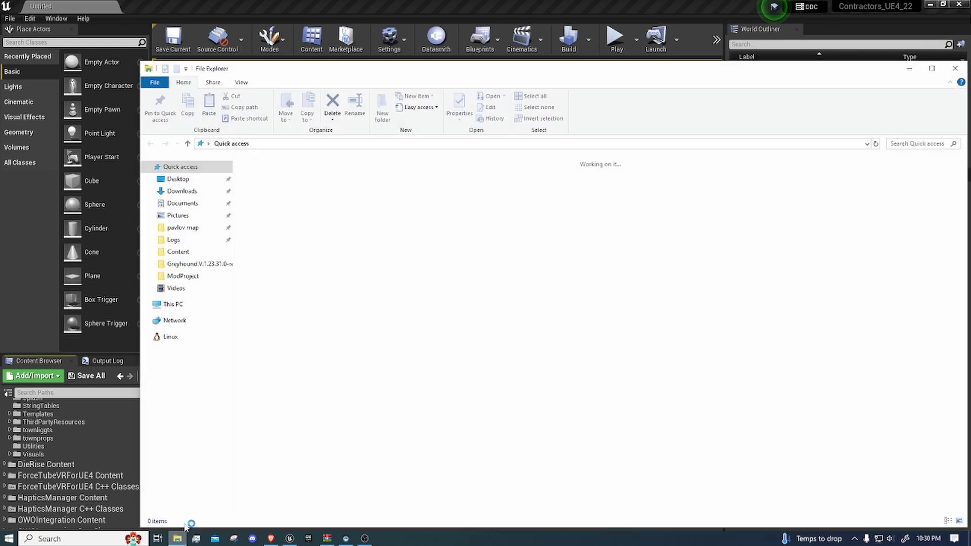
{"action": "left_click", "coordinate": [193, 276]}
{"action": "double_click", "coordinate": [264, 205]}
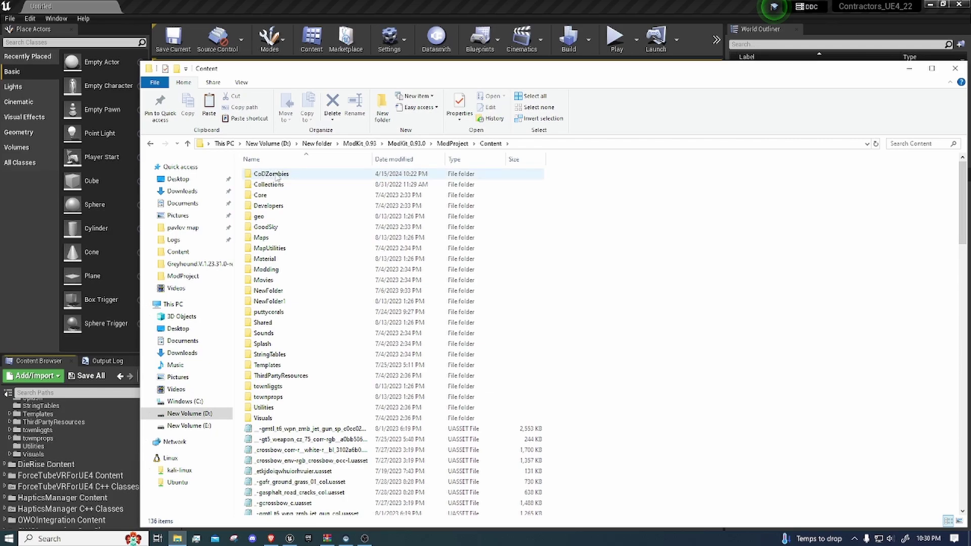
Inspect the CoDZombies folder inside CoDZombies.rar beside the ModProject Content folder, and close the archive.
{"action": "left_click_drag", "start_coordinate": [841, 72], "coordinate": [763, 59]}
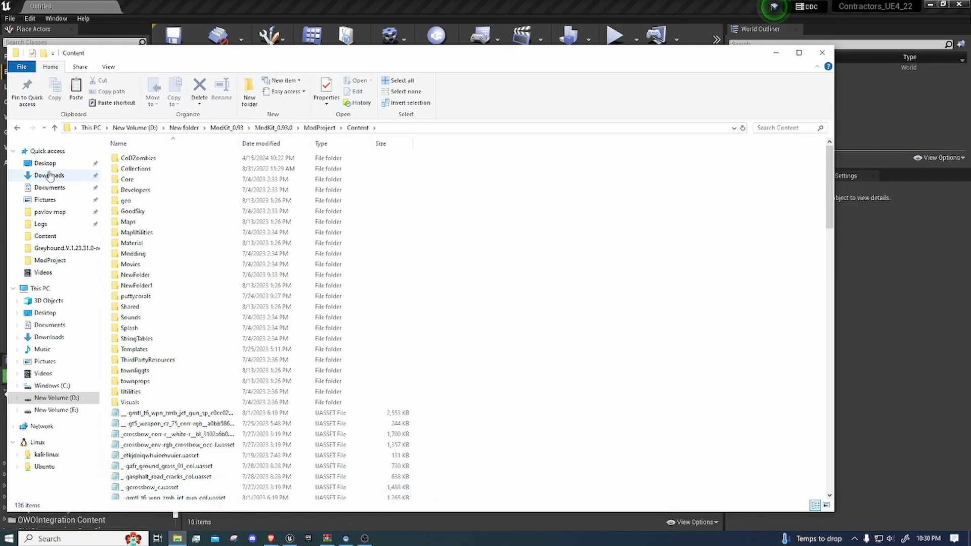
{"action": "left_click", "coordinate": [327, 538]}
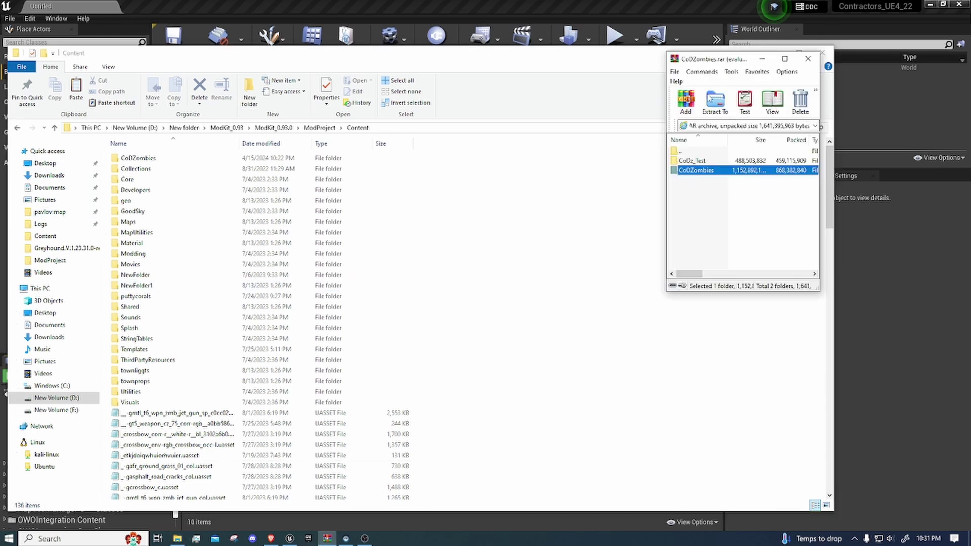
{"action": "left_click_drag", "start_coordinate": [723, 60], "coordinate": [560, 74]}
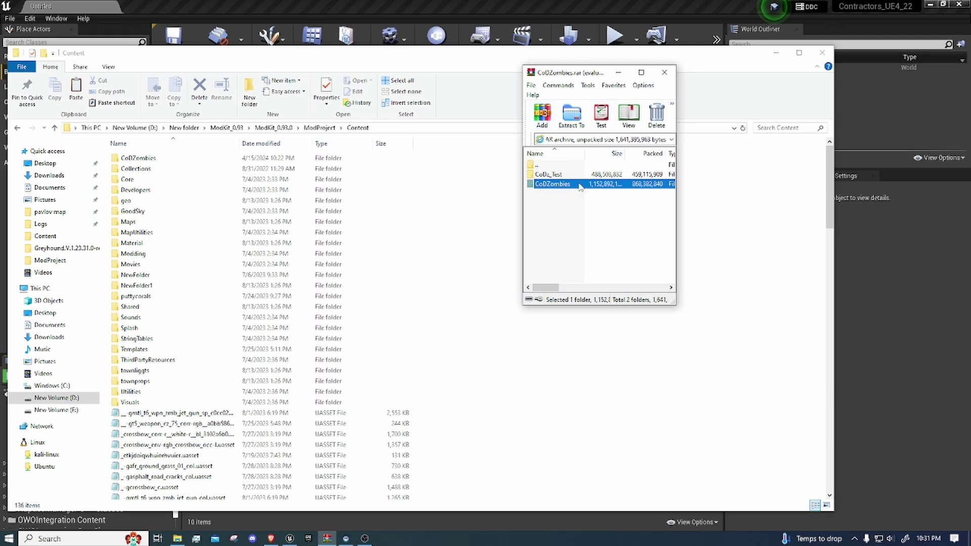
{"action": "left_click_drag", "start_coordinate": [566, 189], "coordinate": [409, 189]}
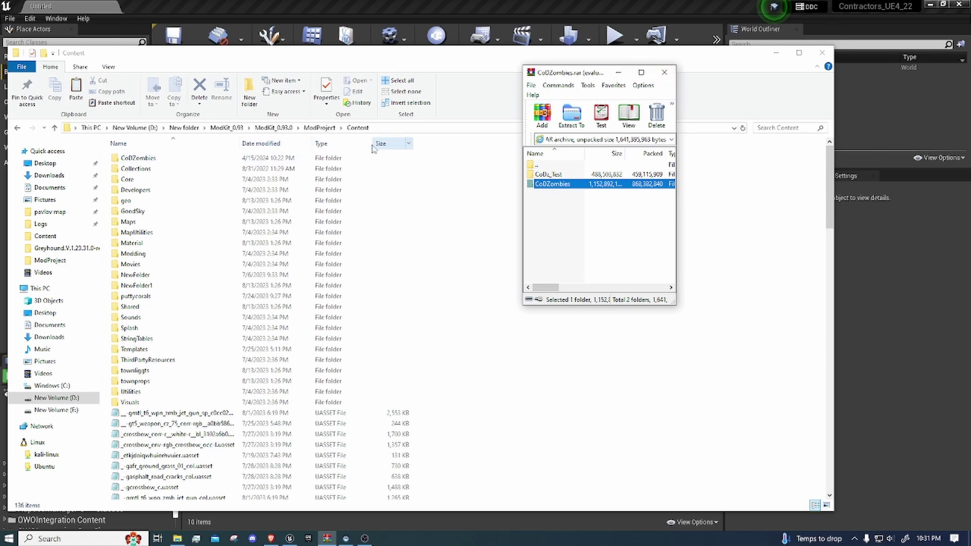
{"action": "left_click", "coordinate": [662, 73]}
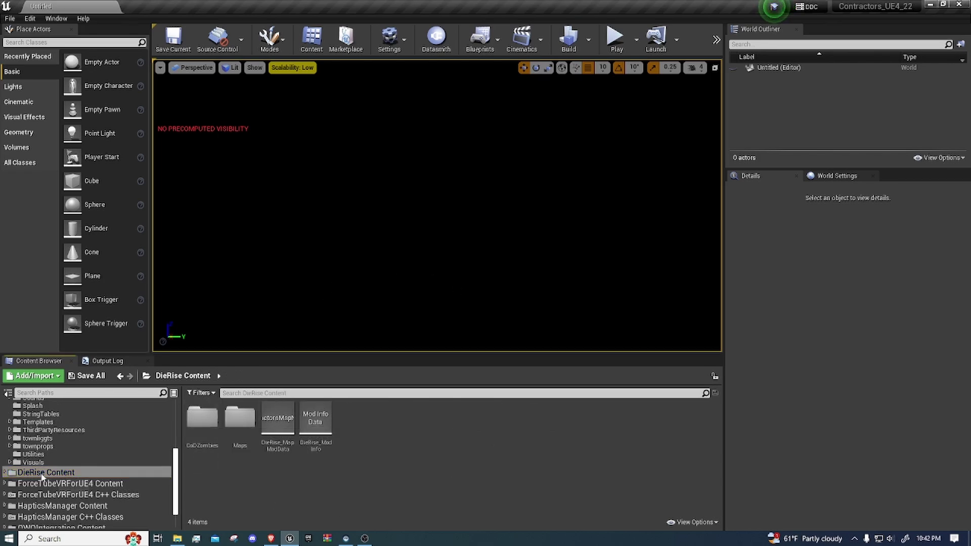
{"action": "right_click", "coordinate": [191, 440]}
{"action": "right_click", "coordinate": [97, 472]}
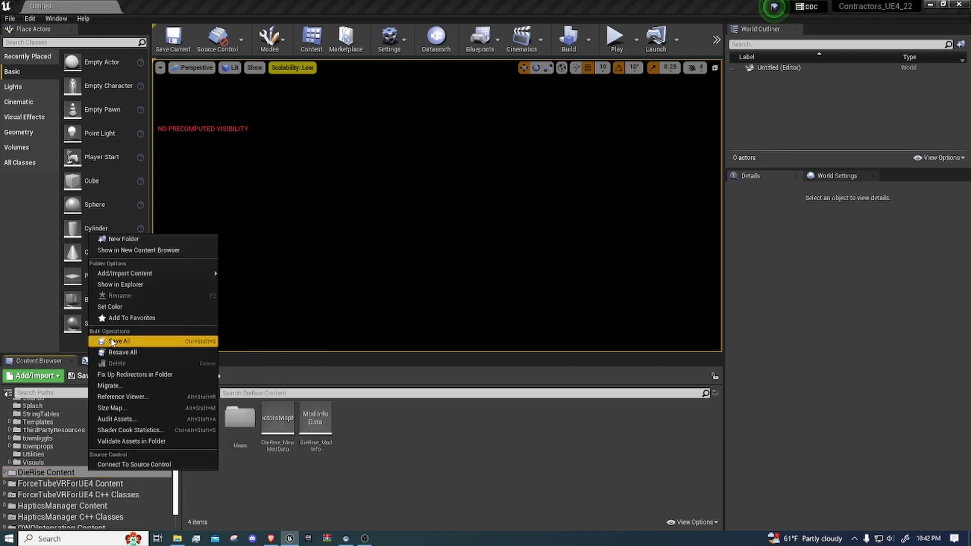
{"action": "left_click", "coordinate": [294, 337]}
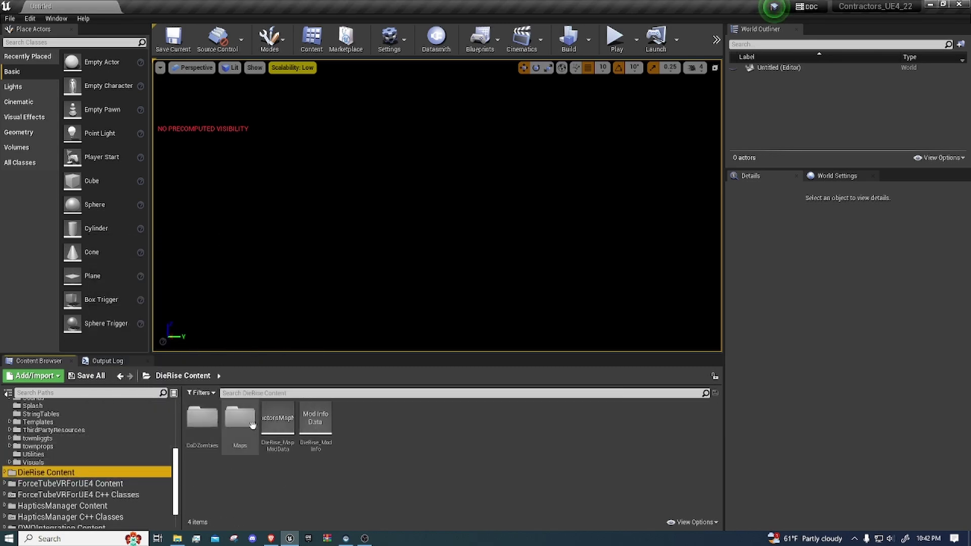
Browse the DieRise mod's CoDZombies/GameLogic assets, including Barricade and Buyable, and open the MysteryBox folder.
{"action": "left_click", "coordinate": [221, 433]}
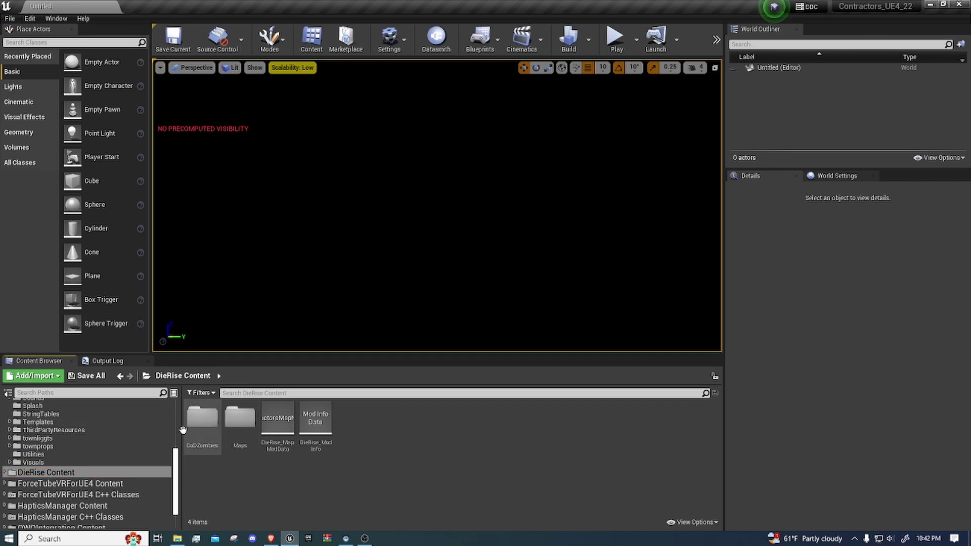
{"action": "double_click", "coordinate": [211, 433]}
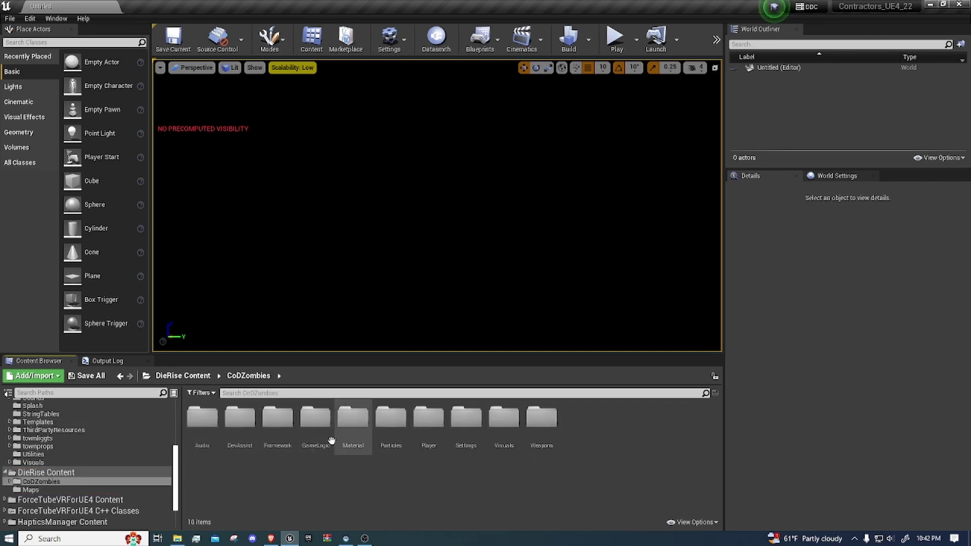
{"action": "double_click", "coordinate": [316, 424]}
{"action": "double_click", "coordinate": [279, 424]}
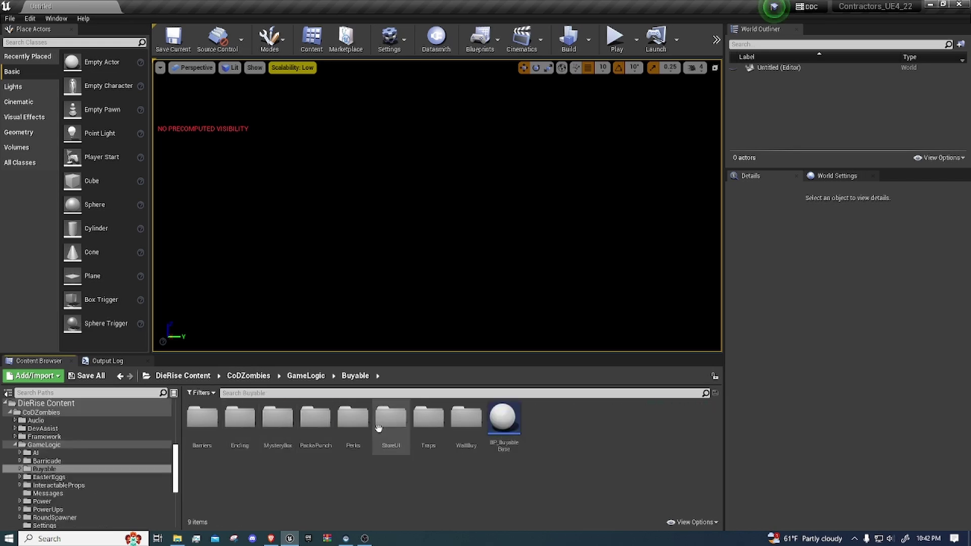
{"action": "left_click", "coordinate": [81, 462]}
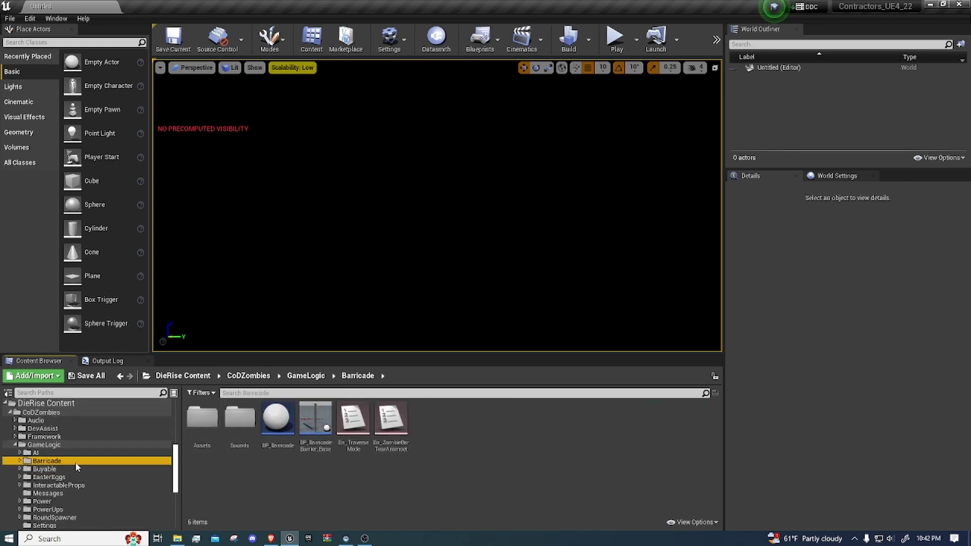
{"action": "left_click", "coordinate": [77, 469]}
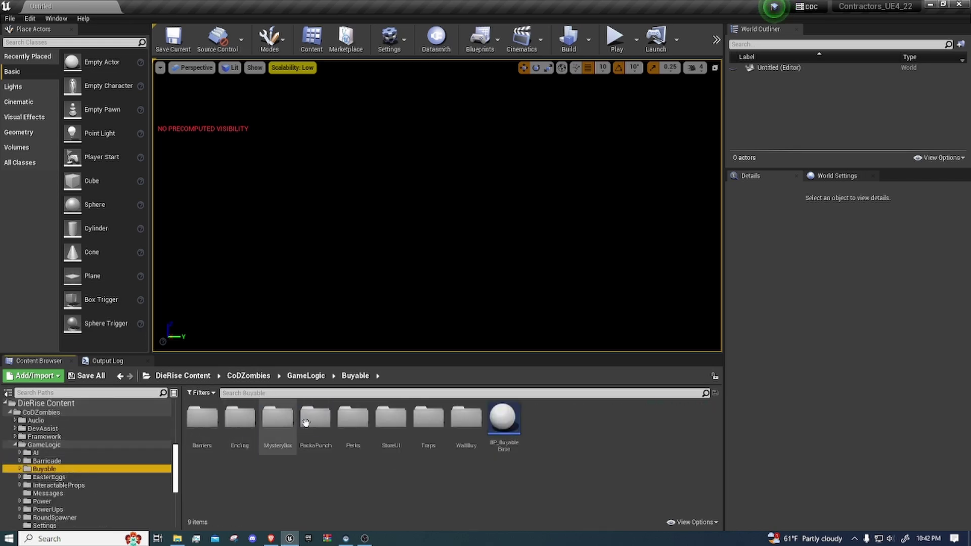
{"action": "double_click", "coordinate": [278, 420]}
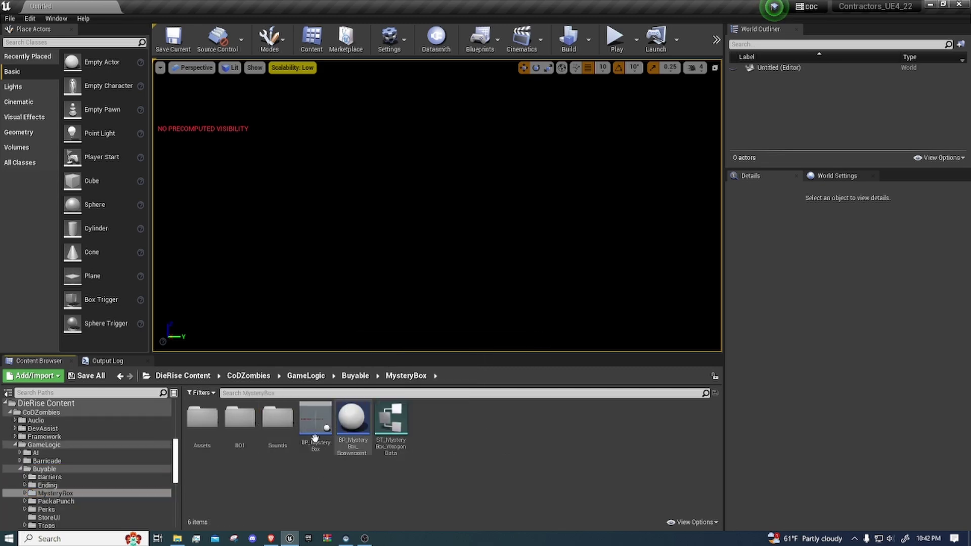
Try placing BP_MysteryBox in the empty level, and delete it again.
{"action": "left_click_drag", "start_coordinate": [316, 438], "coordinate": [358, 271]}
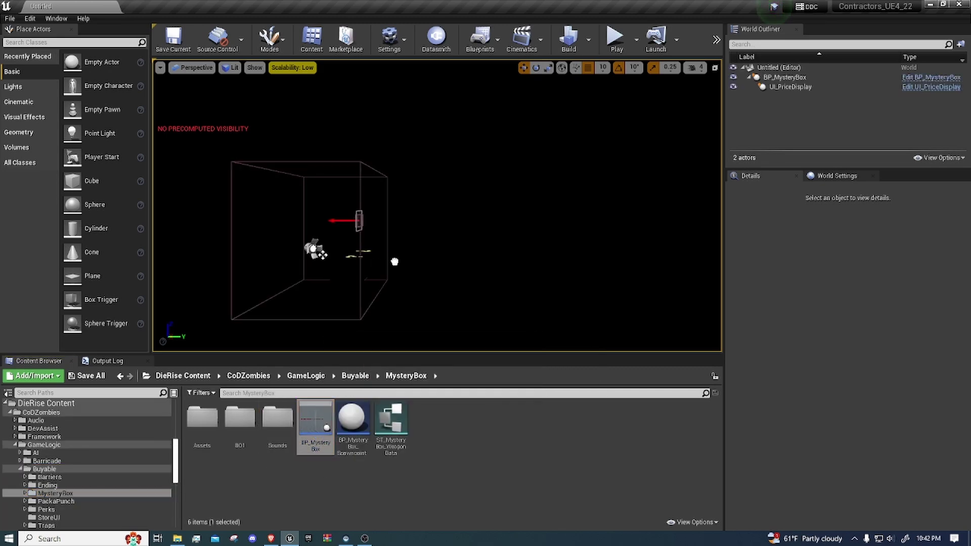
{"action": "left_click", "coordinate": [338, 250]}
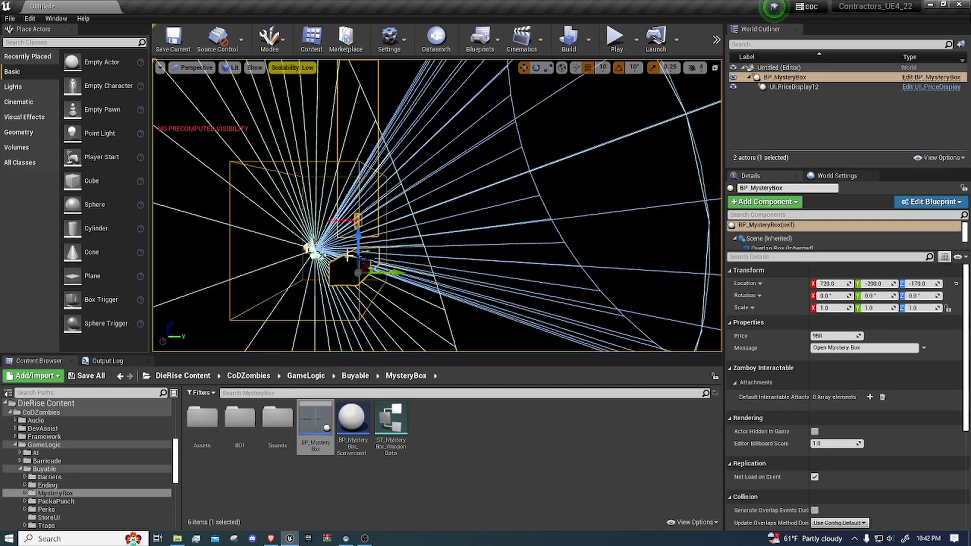
{"action": "key", "text": "Delete"}
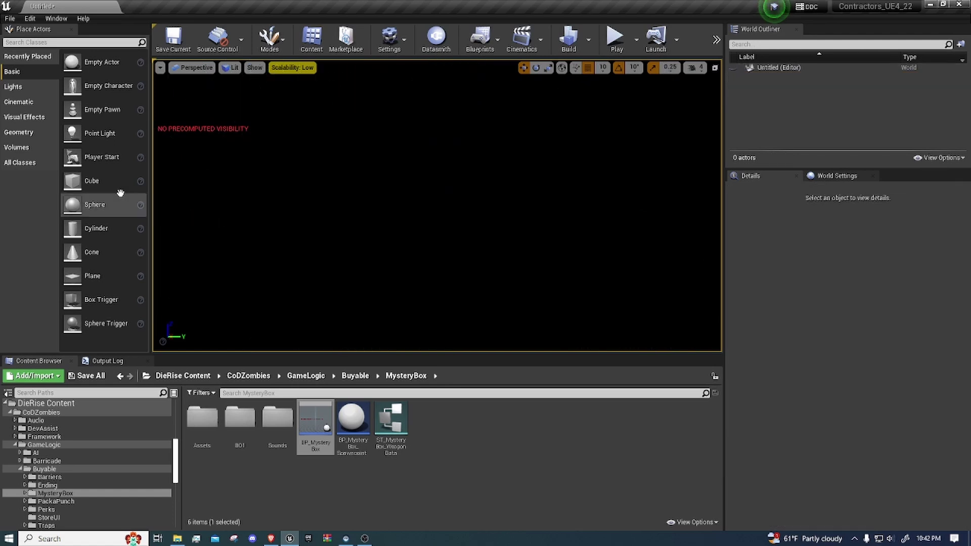
Add a basic cube to the empty level and switch the viewport to Unlit shading.
{"action": "left_click_drag", "start_coordinate": [91, 181], "coordinate": [399, 304]}
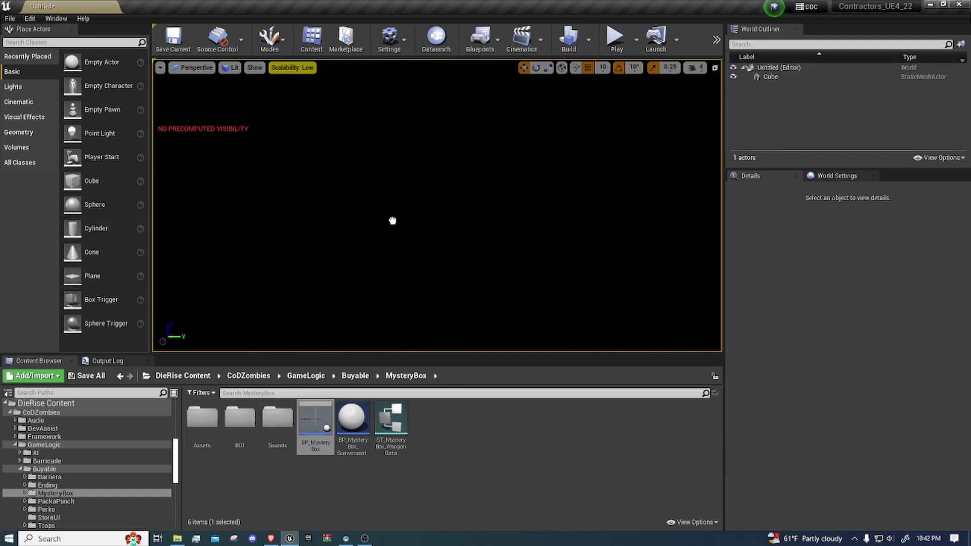
{"action": "left_click", "coordinate": [230, 68]}
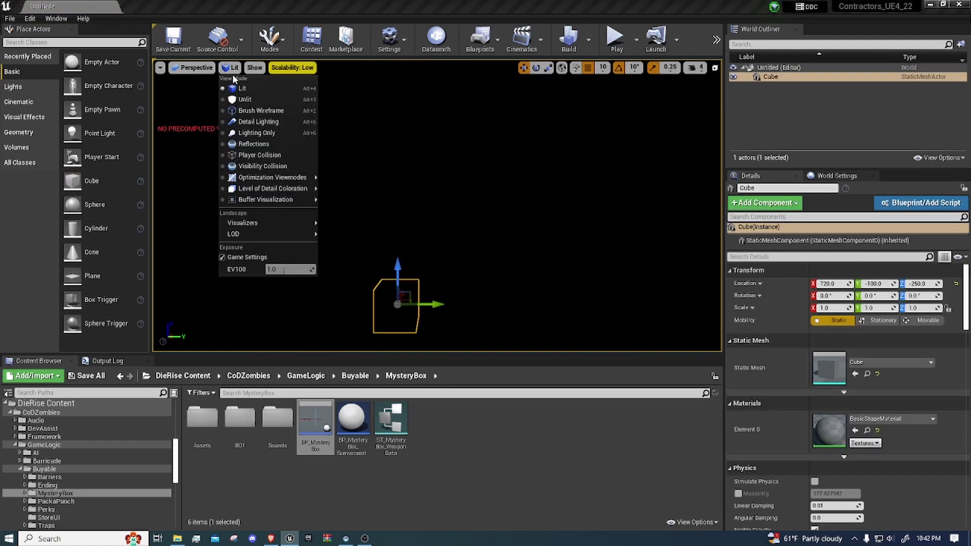
{"action": "left_click", "coordinate": [237, 101]}
Stretch the cube into a flat floor with a scale of 16.0 in X and 20.5 in Y.
{"action": "right_click_drag", "start_coordinate": [437, 205], "coordinate": [462, 201]}
{"action": "key", "text": "r"}
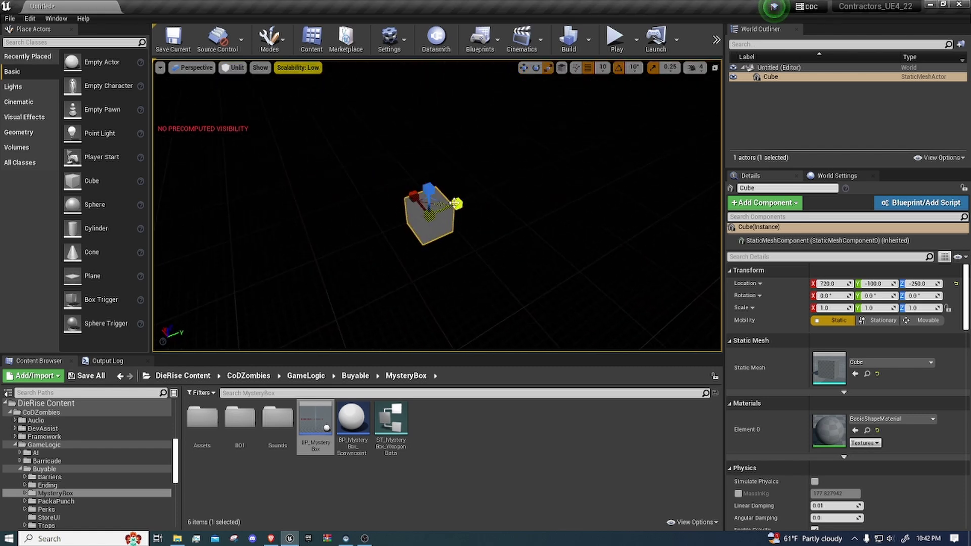
{"action": "left_click_drag", "start_coordinate": [462, 203], "coordinate": [537, 223]}
{"action": "left_click_drag", "start_coordinate": [414, 196], "coordinate": [526, 186]}
{"action": "right_click_drag", "start_coordinate": [451, 206], "coordinate": [526, 174]}
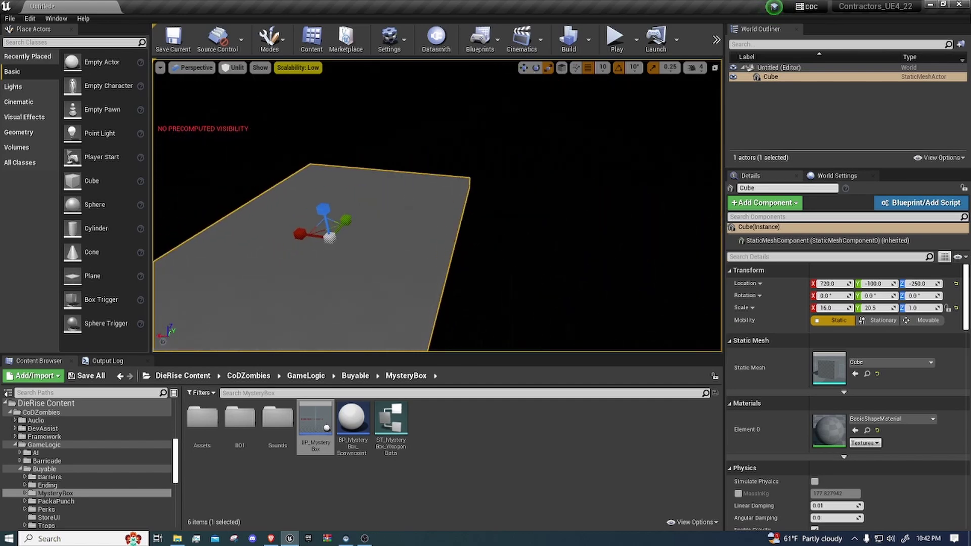
{"action": "right_click_drag", "start_coordinate": [526, 174], "coordinate": [468, 177]}
{"action": "right_click_drag", "start_coordinate": [354, 265], "coordinate": [350, 257]}
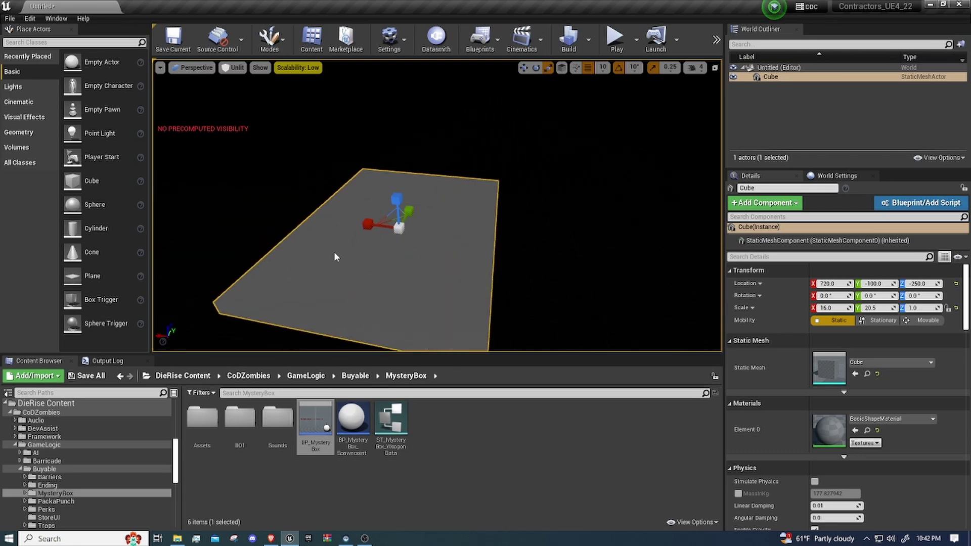
{"action": "right_click_drag", "start_coordinate": [476, 303], "coordinate": [471, 303]}
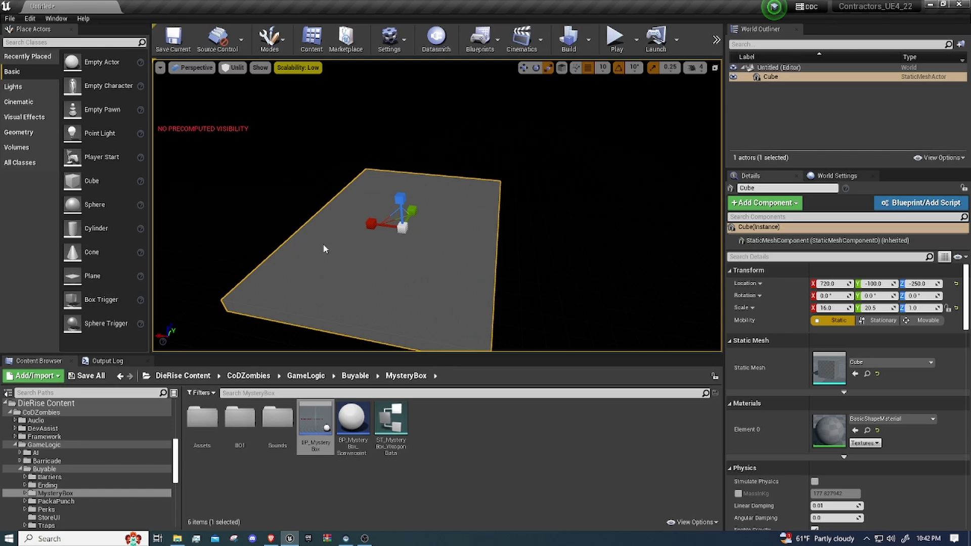
Enlarge the cube floor to a scale of 22.5 in X and 27.25 in Y.
{"action": "key", "text": "Escape"}
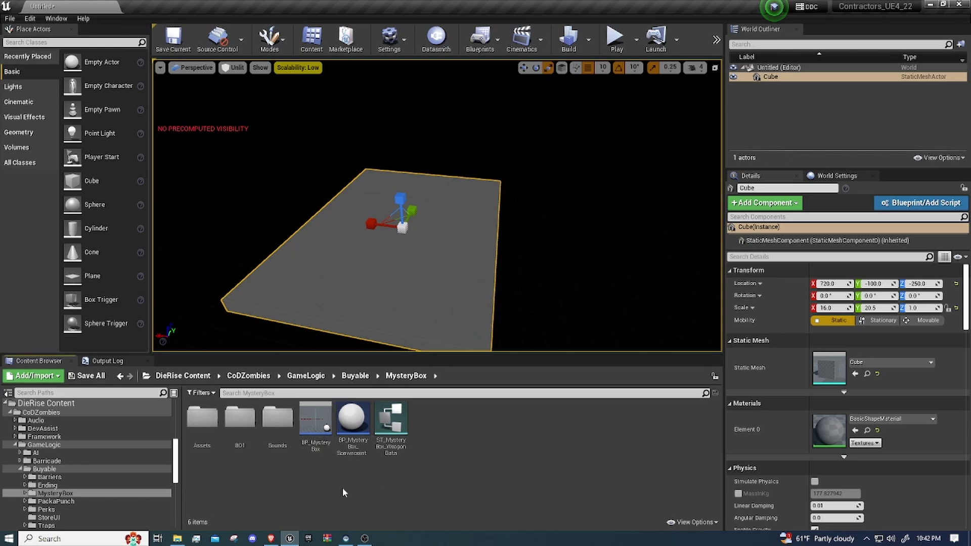
{"action": "right_click", "coordinate": [329, 277]}
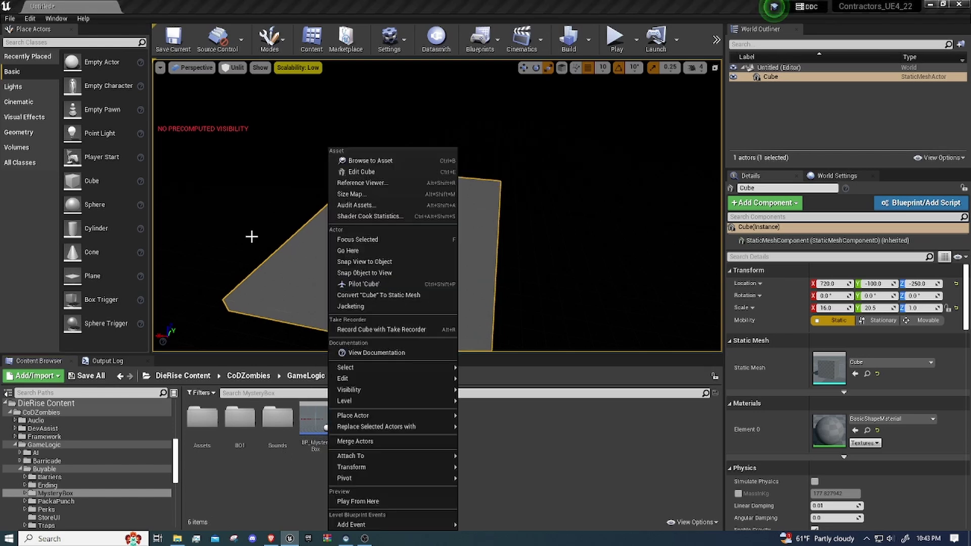
{"action": "left_click", "coordinate": [256, 232]}
{"action": "right_click_drag", "start_coordinate": [256, 232], "coordinate": [324, 232]}
{"action": "left_click", "coordinate": [334, 232]}
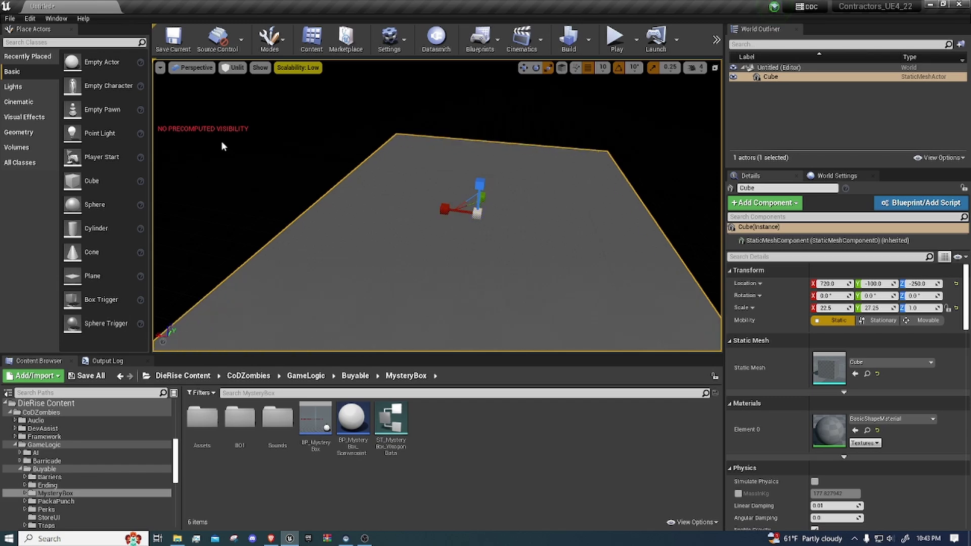
Search the placeable actors for "spawn" and the CoDZombies folder for "player spawn".
{"action": "left_click", "coordinate": [91, 43]}
{"action": "type", "text": "spawn"}
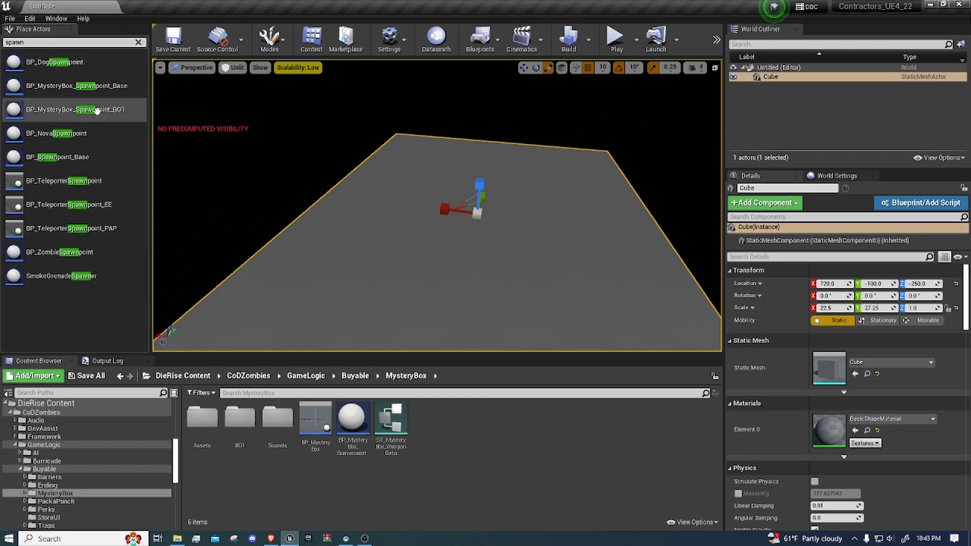
{"action": "left_click", "coordinate": [138, 42]}
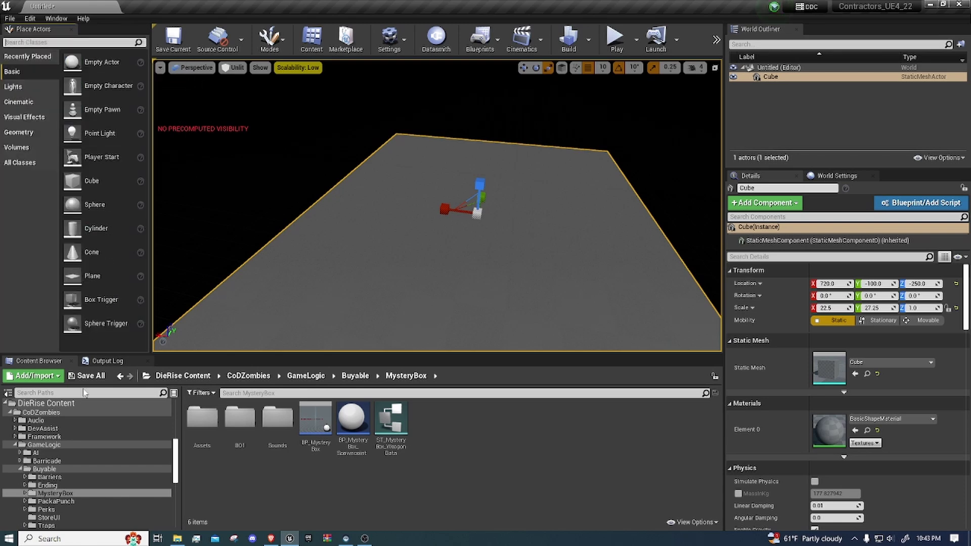
{"action": "left_click", "coordinate": [65, 415]}
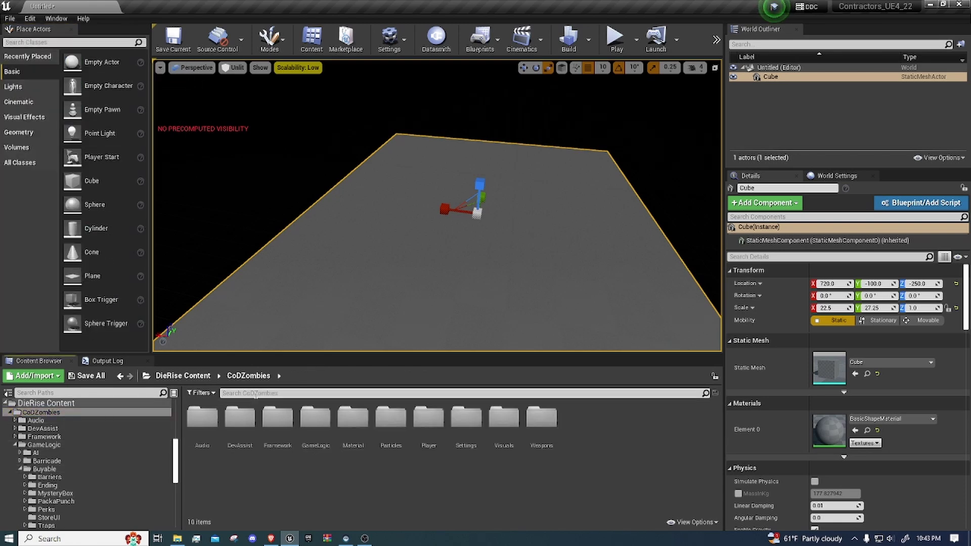
{"action": "left_click", "coordinate": [255, 395]}
{"action": "type", "text": "player s"}
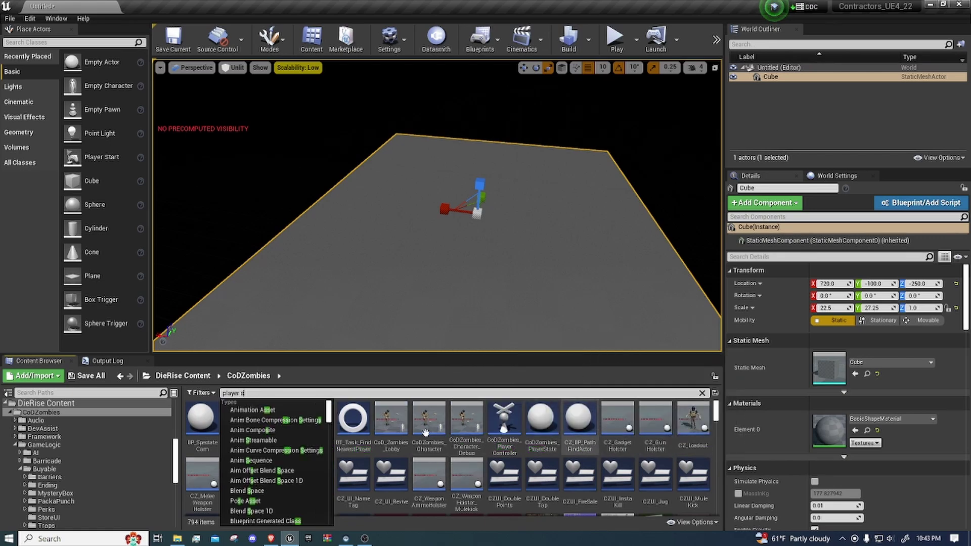
{"action": "type", "text": "pawn"}
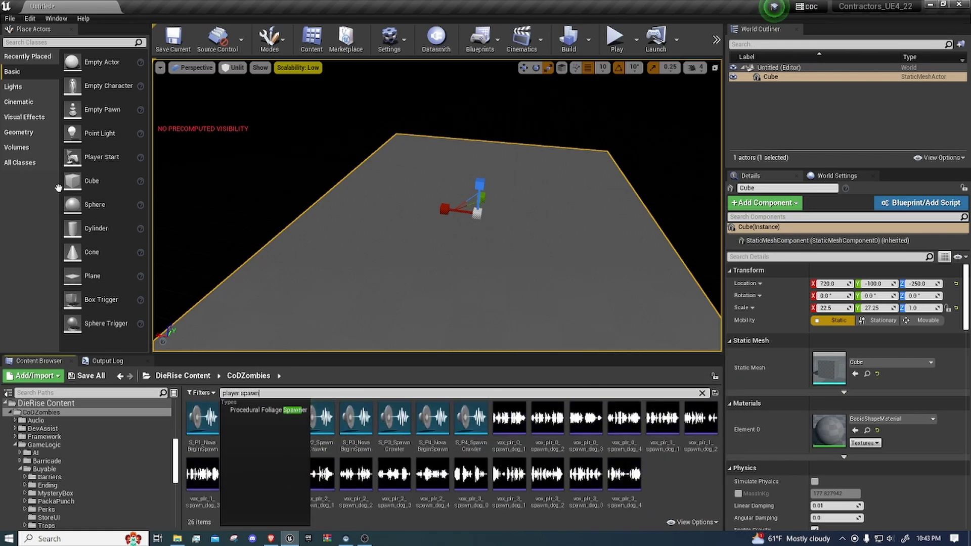
Find CS_TeamedPlayerStart with the actor search "player", place it on the cube floor at about X 1070, Y -430, Z -108, and clear both searches.
{"action": "left_click", "coordinate": [82, 42]}
{"action": "type", "text": "player"}
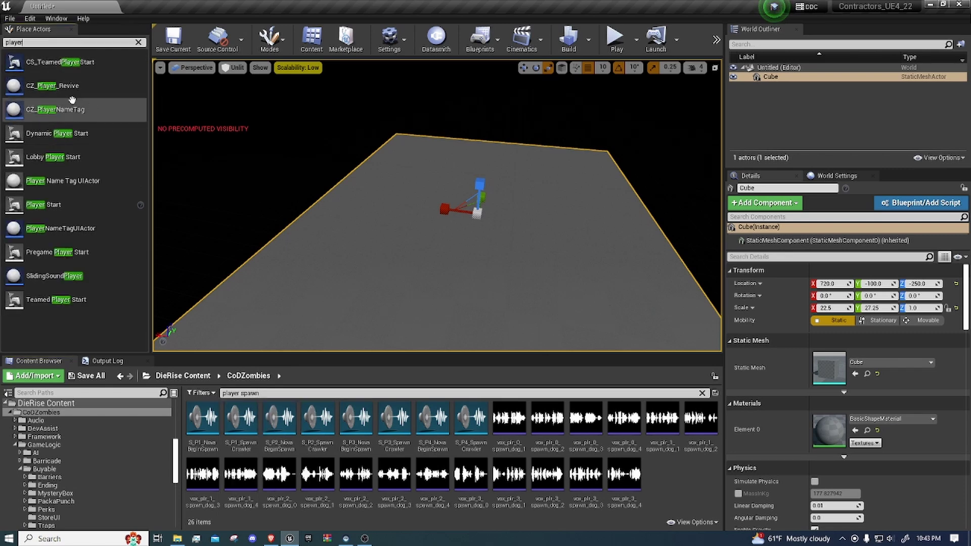
{"action": "left_click_drag", "start_coordinate": [50, 61], "coordinate": [405, 205]}
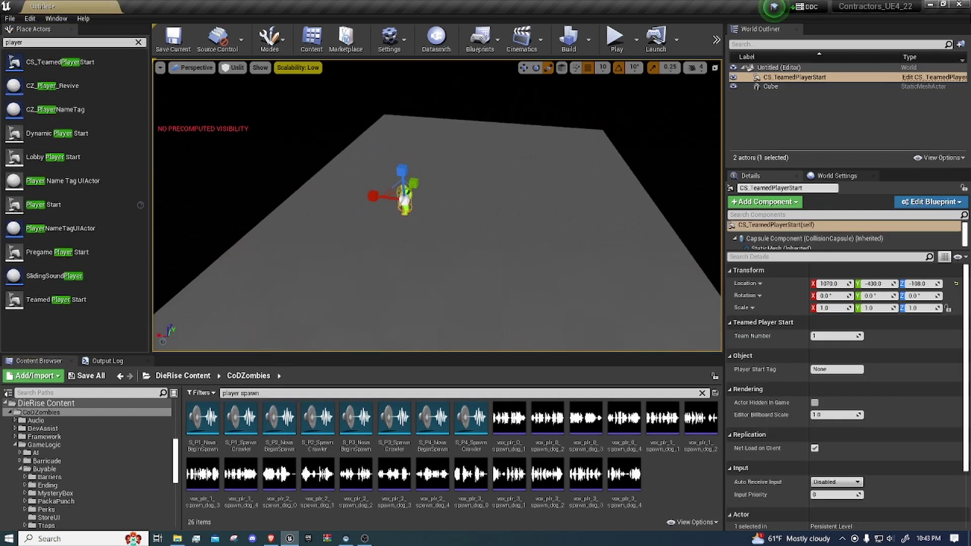
{"action": "key", "text": "f"}
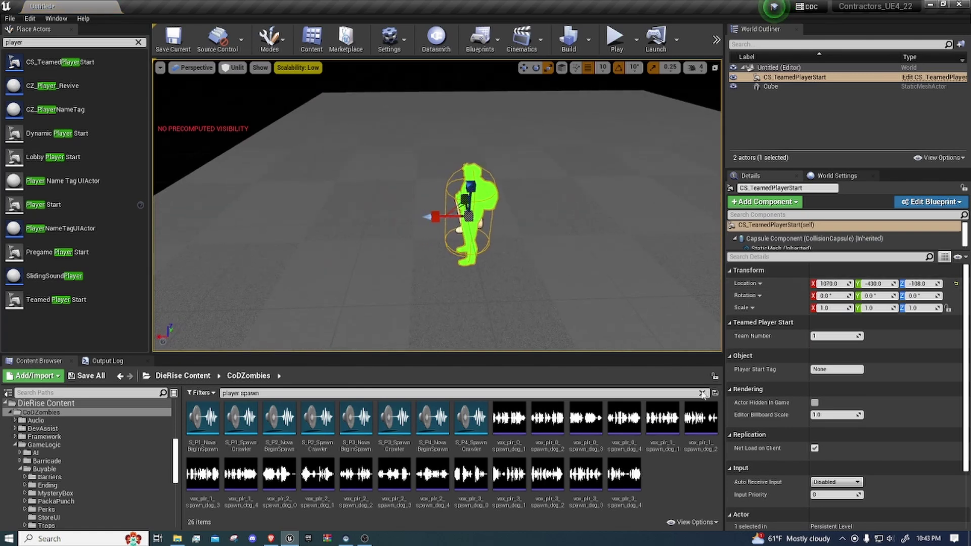
{"action": "left_click", "coordinate": [703, 394]}
{"action": "left_click", "coordinate": [91, 414]}
{"action": "left_click", "coordinate": [135, 43]}
{"action": "left_click", "coordinate": [138, 43]}
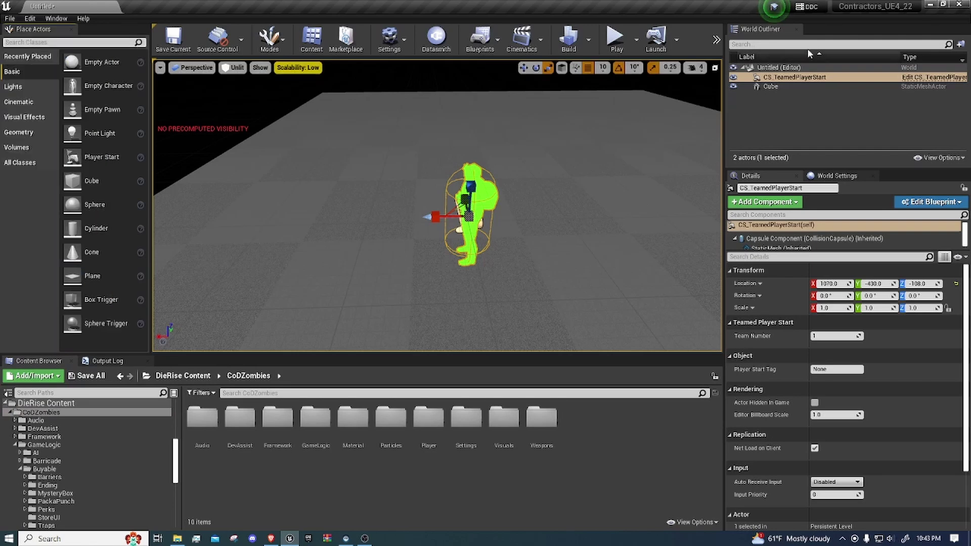
Set the level's GameMode Override to CoDZombies_GameMode and expand the selected game mode's classes.
{"action": "left_click", "coordinate": [842, 176]}
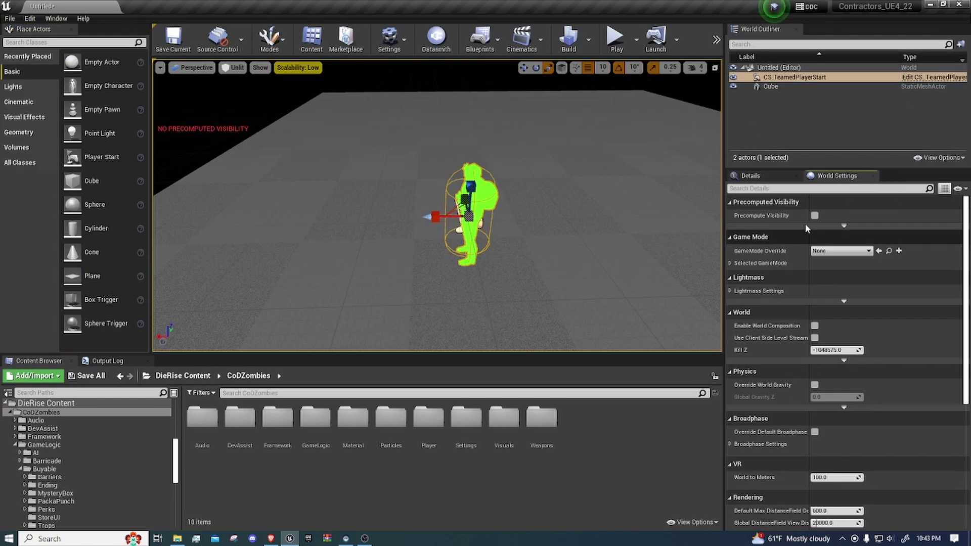
{"action": "left_click", "coordinate": [841, 250]}
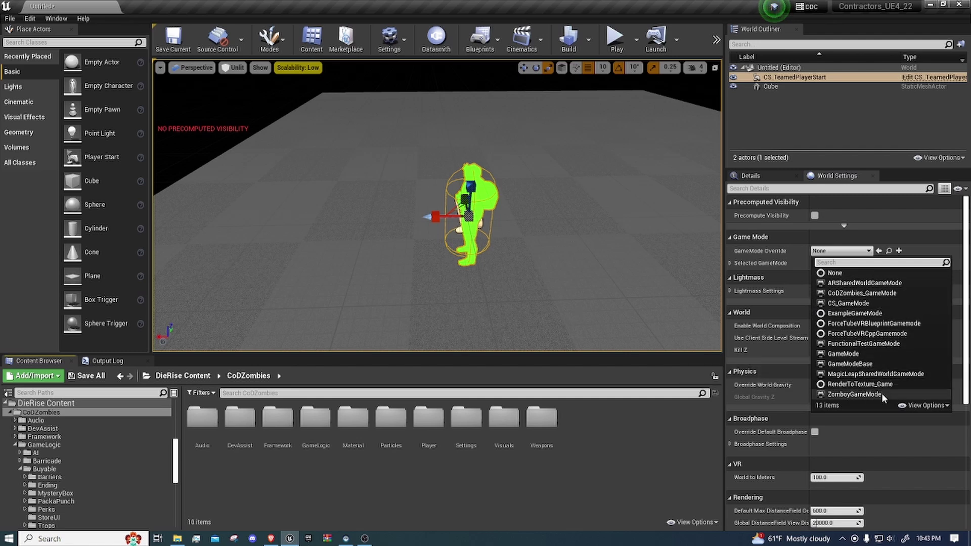
{"action": "left_click", "coordinate": [883, 293]}
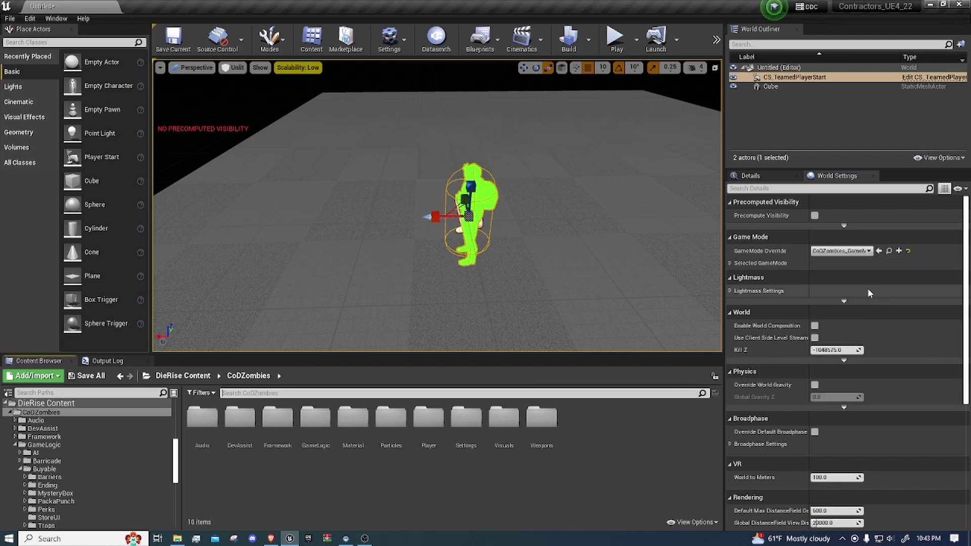
{"action": "left_click", "coordinate": [729, 264]}
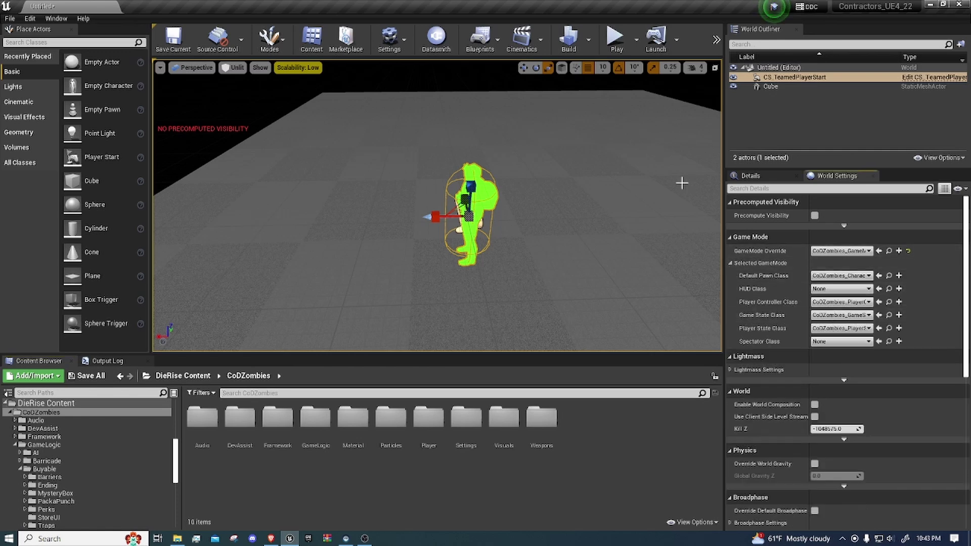
{"action": "left_click", "coordinate": [637, 39]}
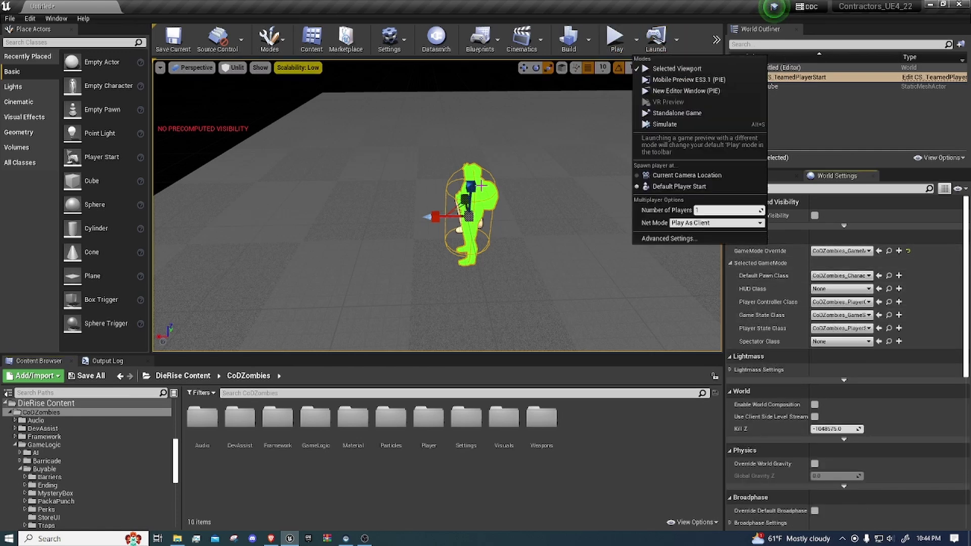
{"action": "left_click_drag", "start_coordinate": [481, 186], "coordinate": [522, 196]}
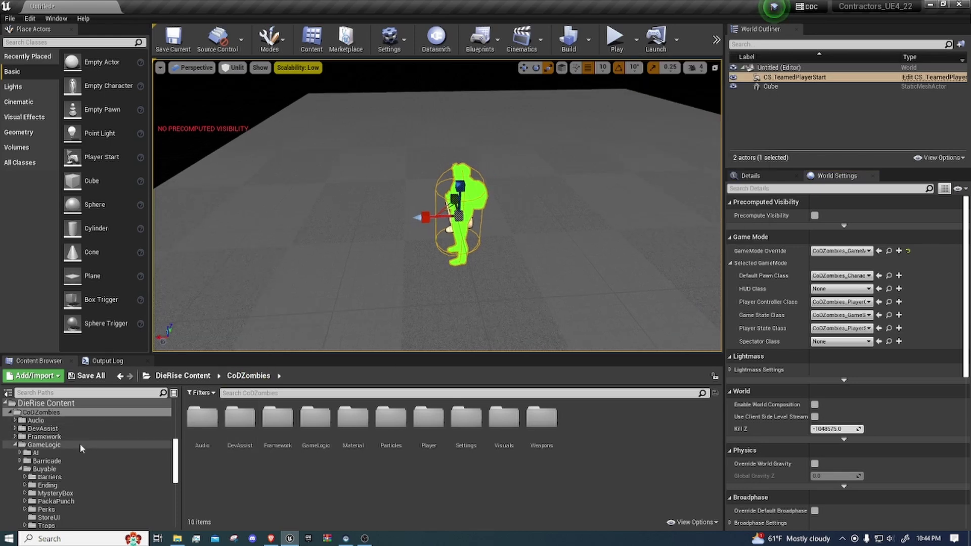
Find BP_ZombiesGameSettings in the CoDZombies folder with the search "codz sett", place it on the floor and review its properties.
{"action": "left_click", "coordinate": [71, 495]}
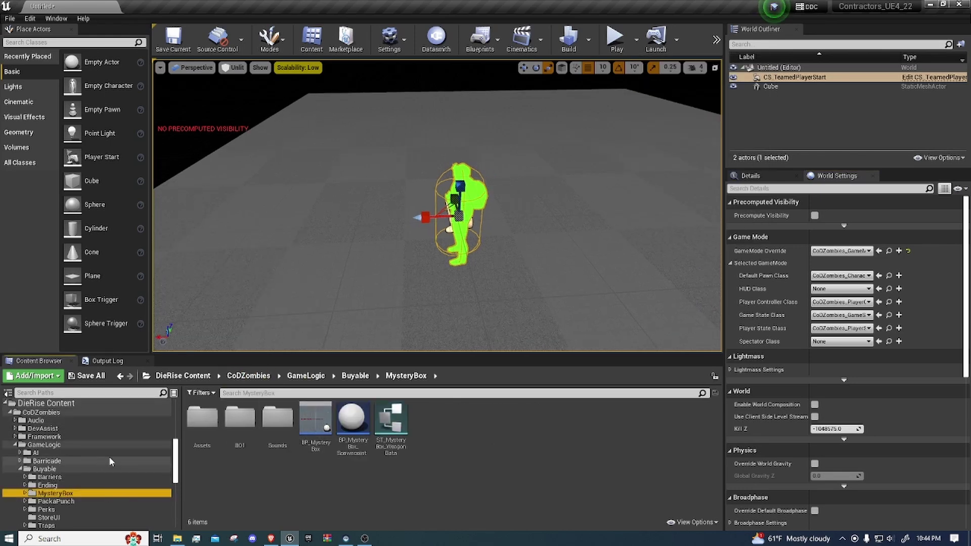
{"action": "left_click", "coordinate": [42, 412]}
{"action": "left_click", "coordinate": [326, 396]}
{"action": "type", "text": "codz"}
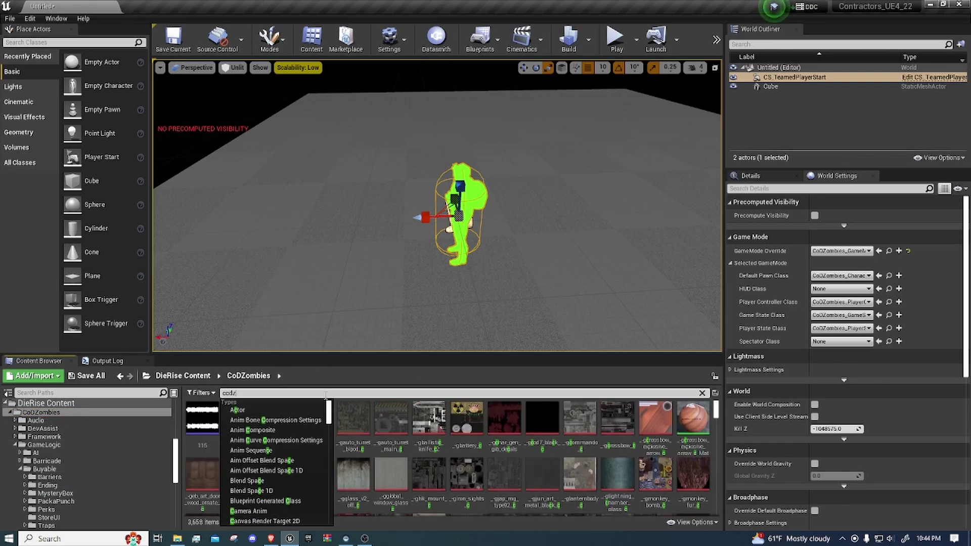
{"action": "type", "text": " sett"}
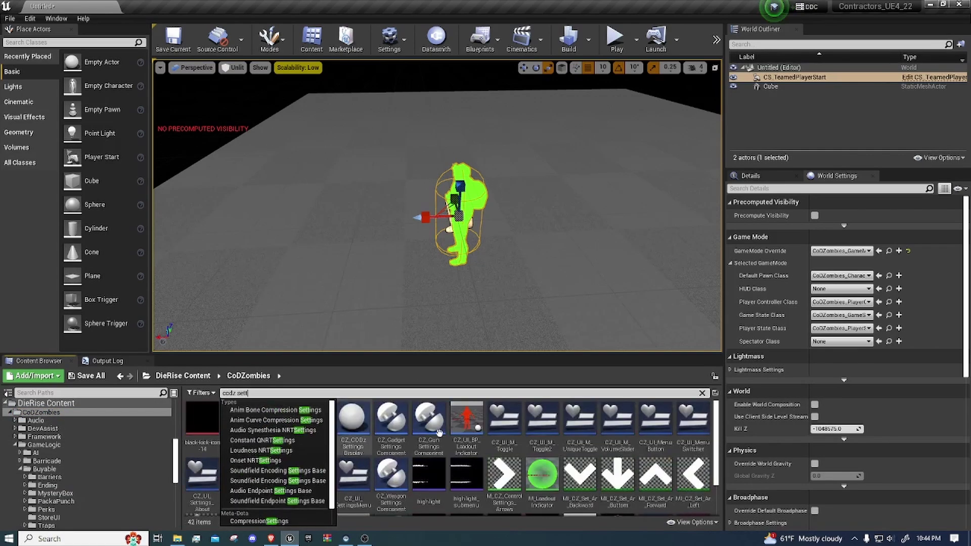
{"action": "left_click", "coordinate": [414, 373]}
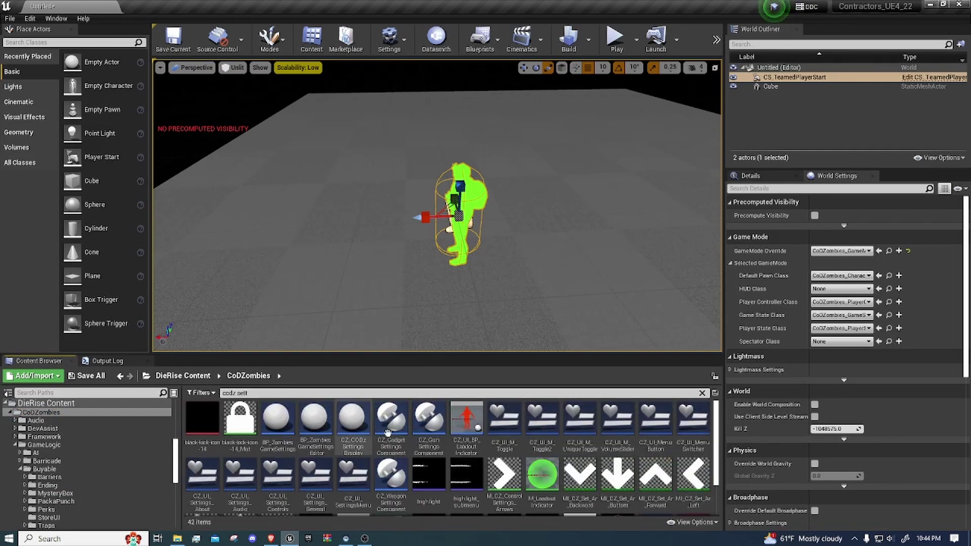
{"action": "scroll", "coordinate": [533, 433], "scroll_direction": "down", "scroll_amount": 2}
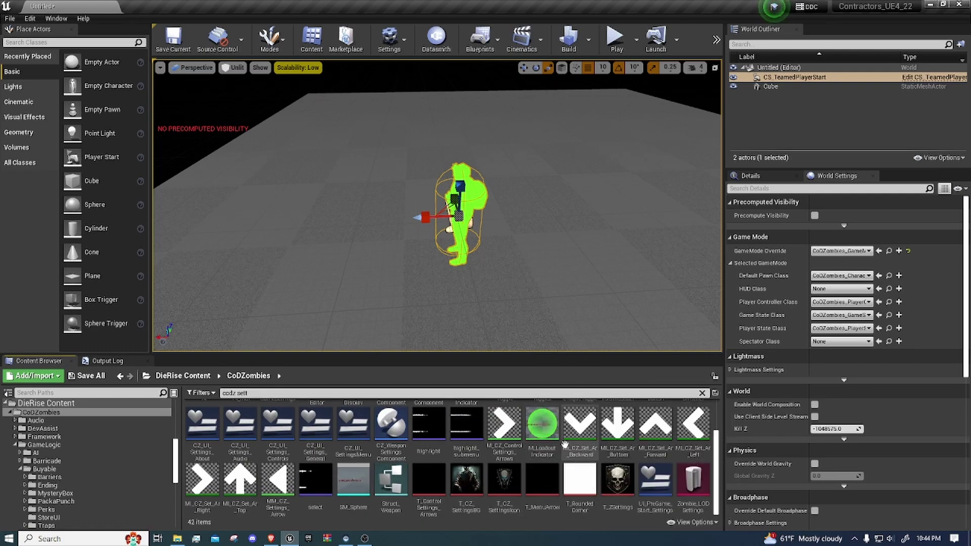
{"action": "scroll", "coordinate": [513, 449], "scroll_direction": "up", "scroll_amount": 2}
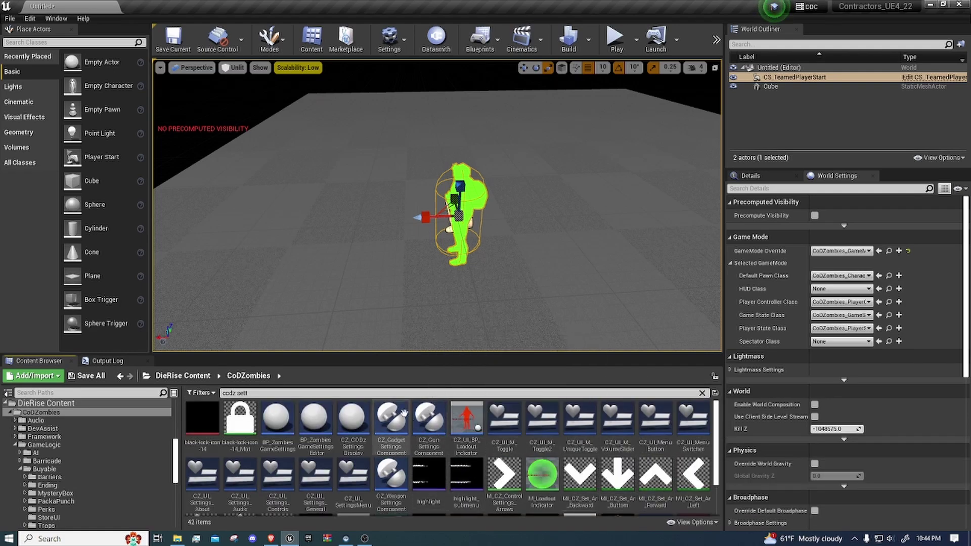
{"action": "left_click_drag", "start_coordinate": [277, 418], "coordinate": [349, 257]}
{"action": "left_click", "coordinate": [751, 176]}
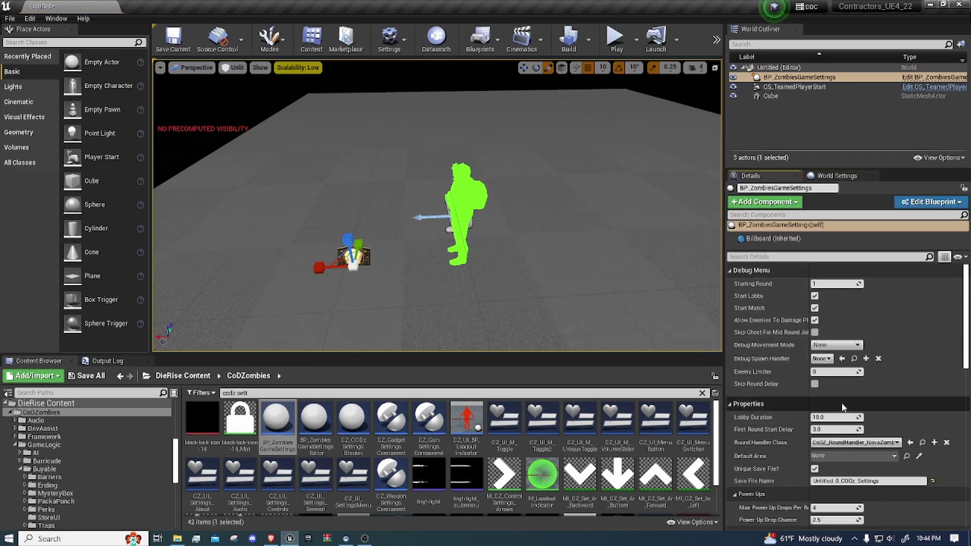
{"action": "scroll", "coordinate": [843, 379], "scroll_direction": "down", "scroll_amount": 6}
{"action": "scroll", "coordinate": [830, 372], "scroll_direction": "up", "scroll_amount": 6}
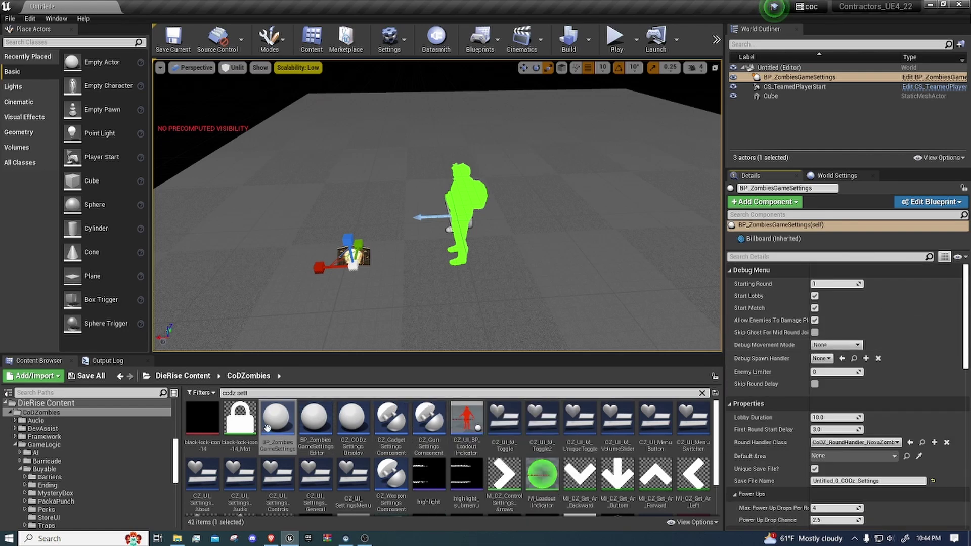
Clear the asset search and open the Spawners folder under CoDZombies > GameLogic > AI.
{"action": "left_click", "coordinate": [232, 394]}
{"action": "key", "text": "BackSpace"}
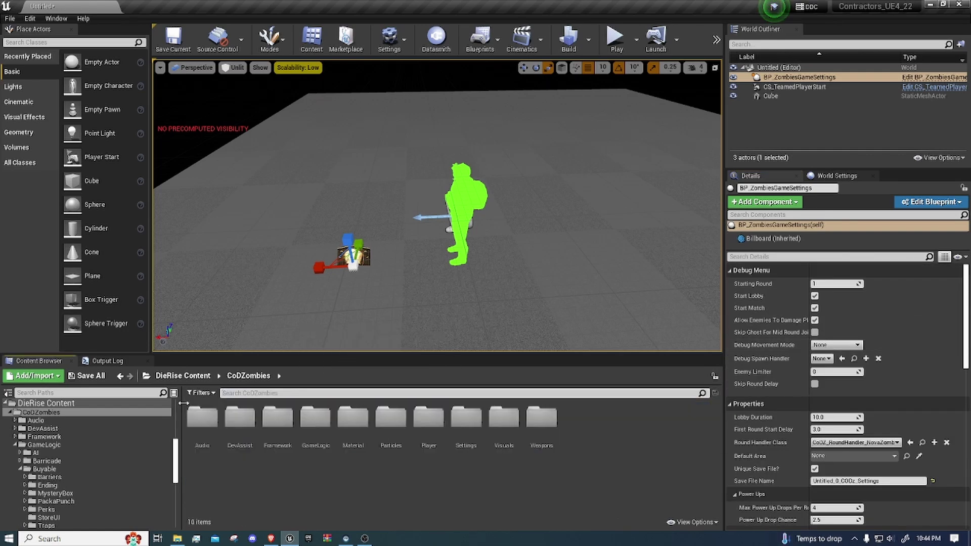
{"action": "left_click", "coordinate": [48, 444]}
{"action": "left_click", "coordinate": [78, 413]}
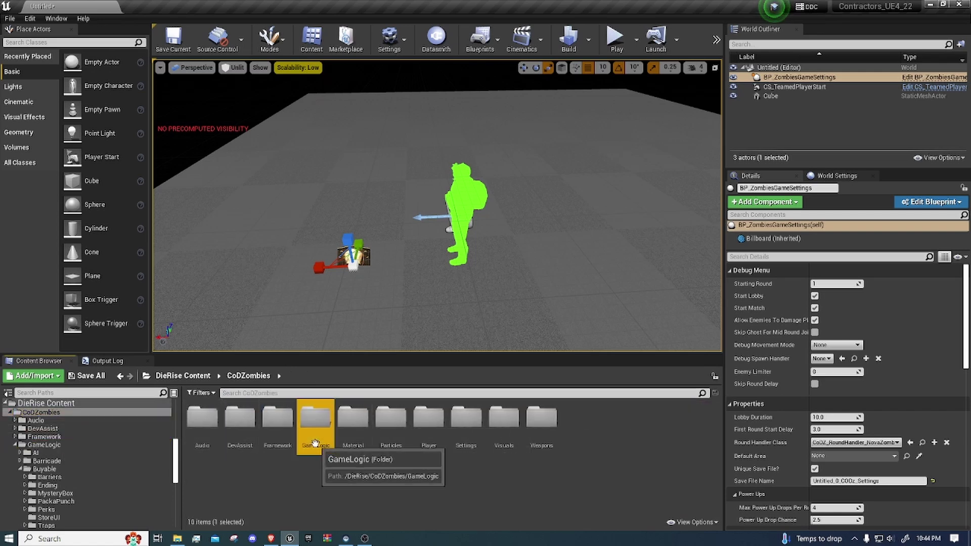
{"action": "double_click", "coordinate": [315, 418]}
{"action": "double_click", "coordinate": [202, 418]}
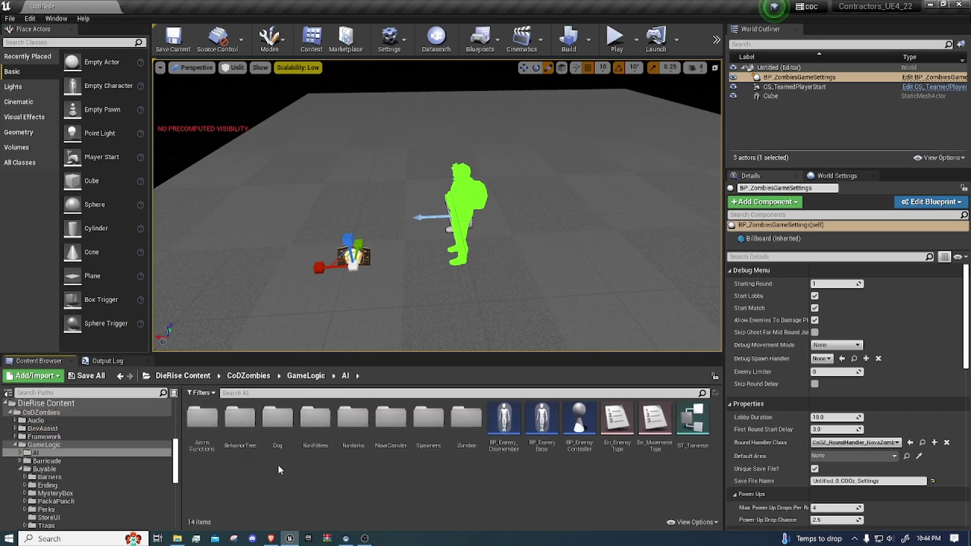
{"action": "double_click", "coordinate": [434, 424]}
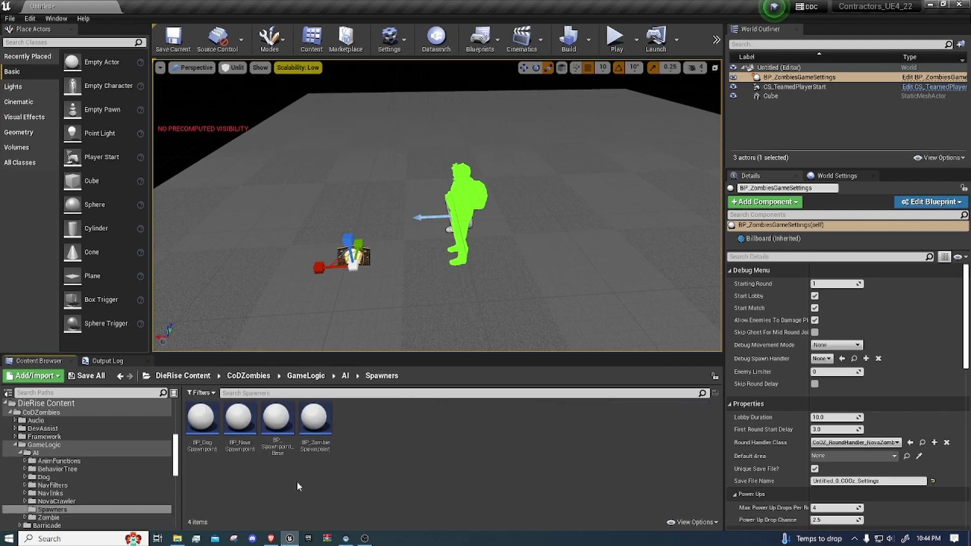
Place BP_ZombieSpawnpoint at about X 1340, Y 160, Z -200, rotated -90° in Z, and set its Action to Attack Player.
{"action": "left_click_drag", "start_coordinate": [332, 449], "coordinate": [355, 190]}
{"action": "left_click", "coordinate": [875, 334]}
{"action": "left_click", "coordinate": [875, 335]}
{"action": "left_click", "coordinate": [855, 350]}
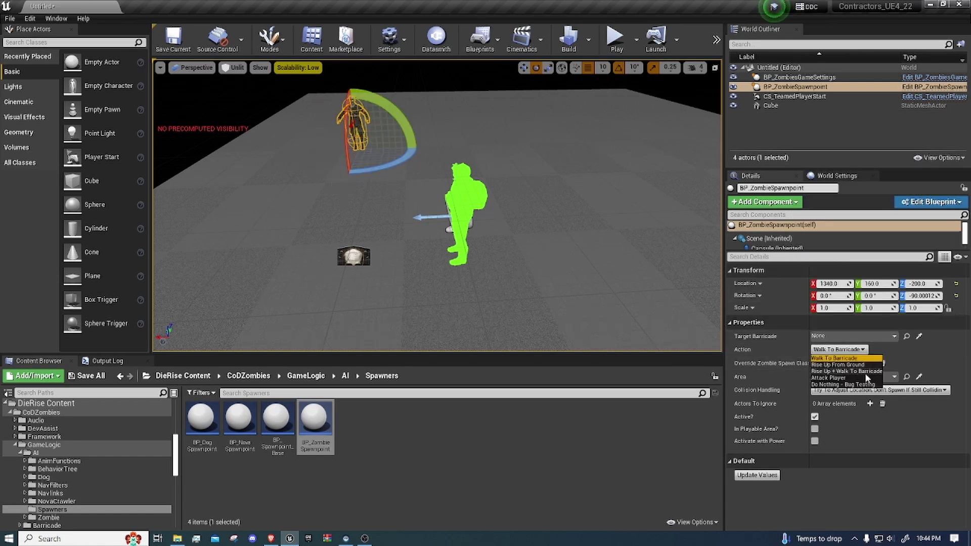
{"action": "left_click", "coordinate": [866, 379]}
Move CS_TeamedPlayerStart along X to 670, away from the zombie spawn point.
{"action": "left_click", "coordinate": [450, 235]}
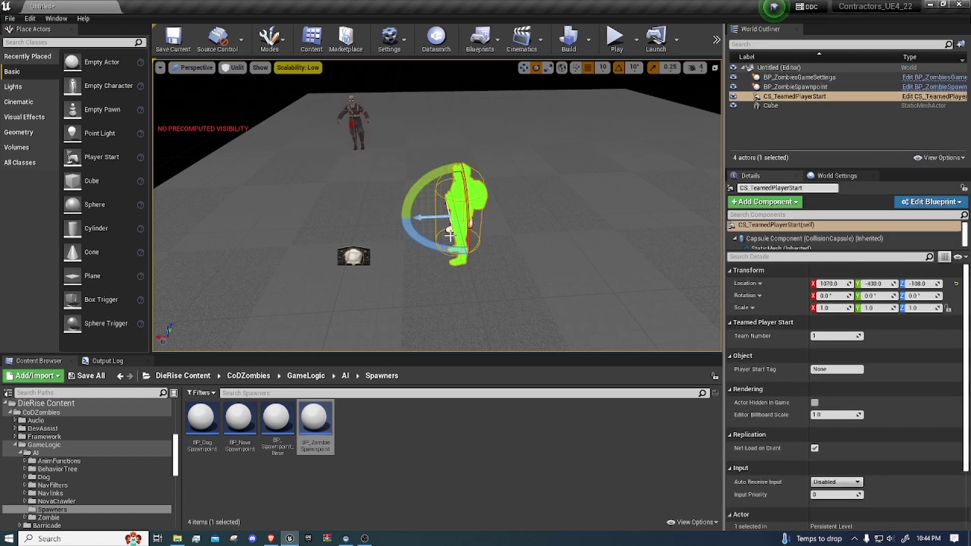
{"action": "key", "text": "w"}
{"action": "left_click_drag", "start_coordinate": [430, 218], "coordinate": [579, 225]}
Find Sky Light with the actor search "sky" and place it on the floor at about X 830, Y 110, Z -200.
{"action": "left_click", "coordinate": [109, 43]}
{"action": "type", "text": "sky"}
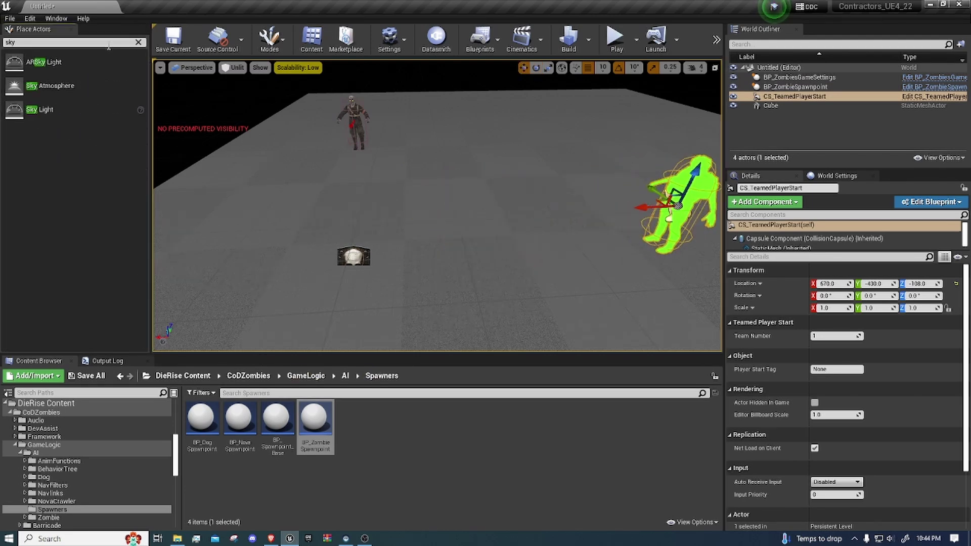
{"action": "left_click_drag", "start_coordinate": [46, 109], "coordinate": [503, 148]}
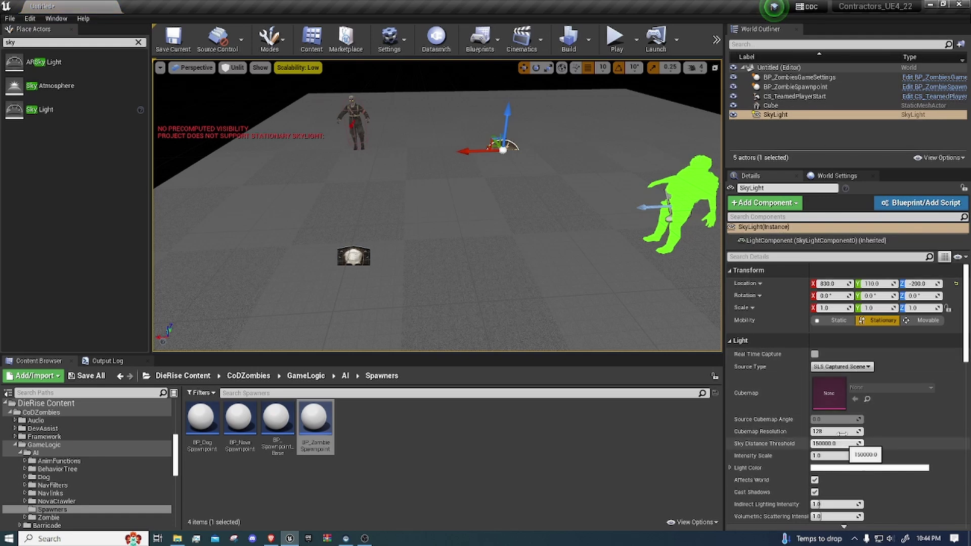
Find Directional Light with the actor search "dire", place it at about X 1090, Y -70, Z 100, and switch the viewport to Lit.
{"action": "left_click", "coordinate": [139, 44]}
{"action": "type", "text": "dire"}
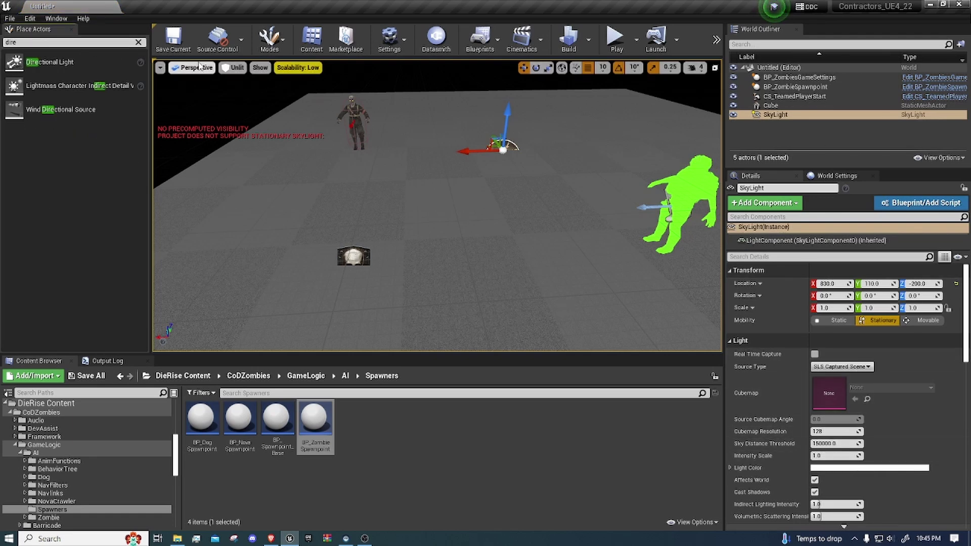
{"action": "left_click_drag", "start_coordinate": [50, 61], "coordinate": [533, 93]}
{"action": "left_click", "coordinate": [236, 68]}
{"action": "left_click", "coordinate": [238, 87]}
{"action": "right_click_drag", "start_coordinate": [324, 151], "coordinate": [355, 139]}
Try to save the untitled level, playtest it full screen in the viewport, and close the message log after stopping.
{"action": "left_click", "coordinate": [87, 377]}
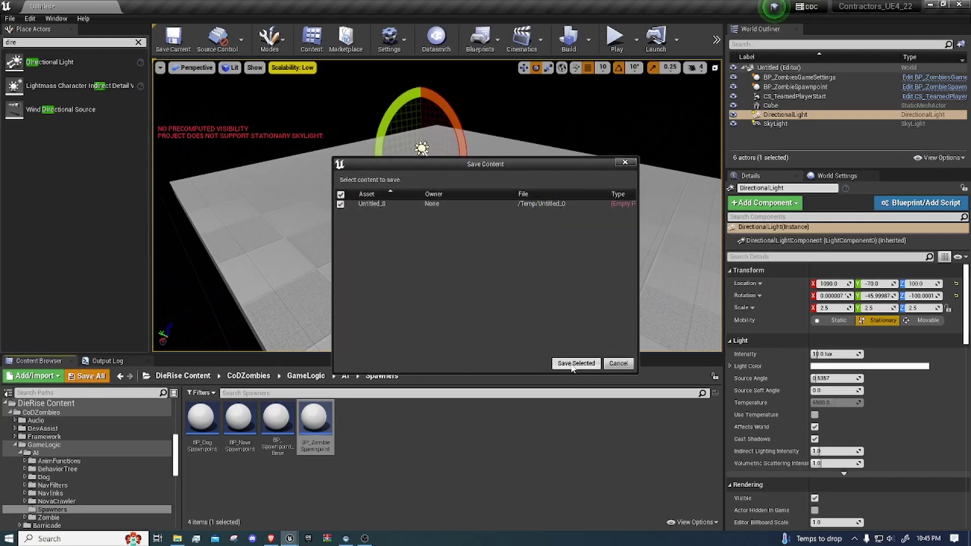
{"action": "left_click", "coordinate": [569, 363]}
{"action": "left_click", "coordinate": [636, 40]}
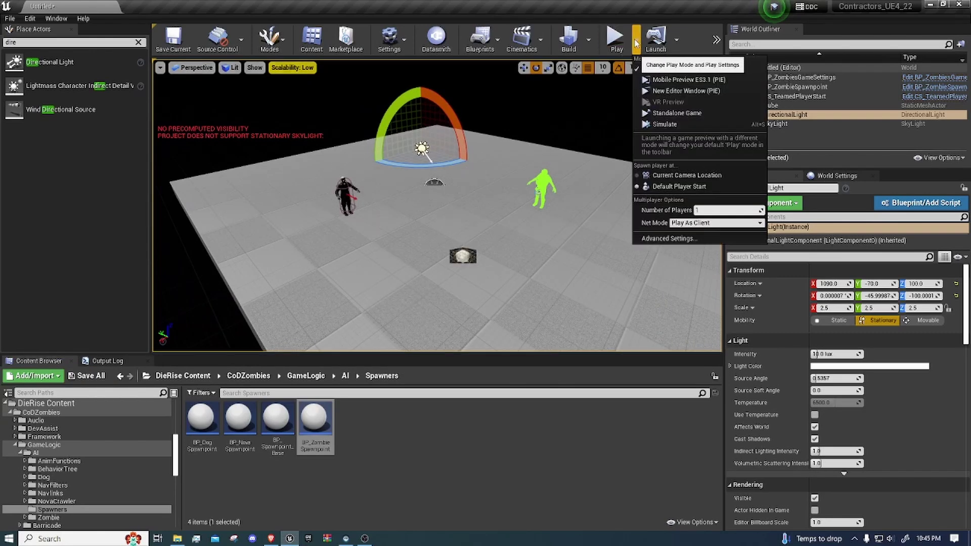
{"action": "left_click", "coordinate": [618, 38]}
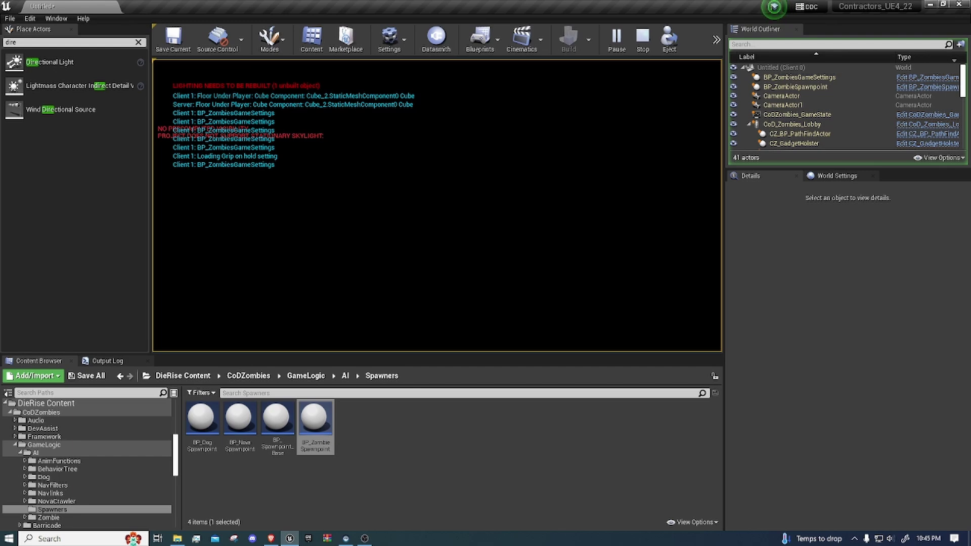
{"action": "key", "text": "F11"}
{"action": "left_click", "coordinate": [484, 269]}
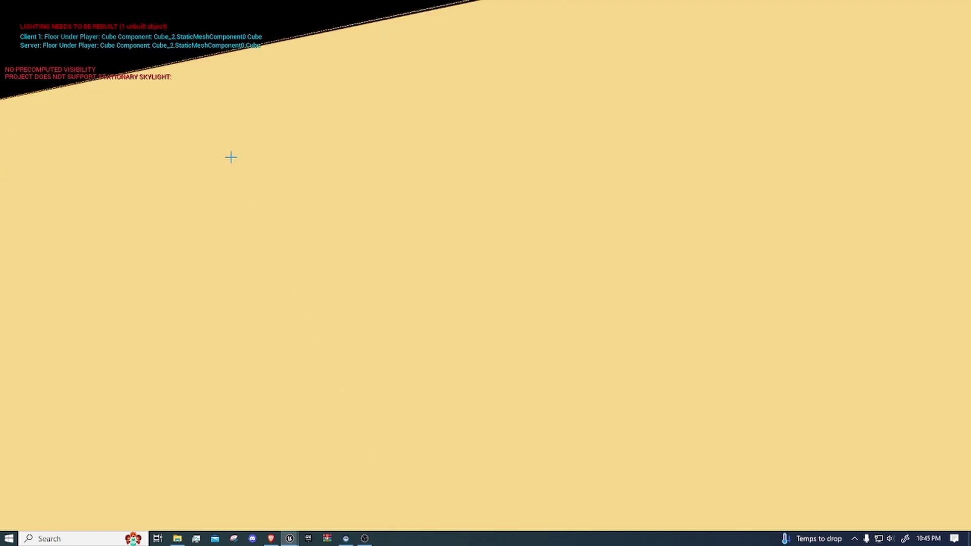
{"action": "key", "text": "Escape"}
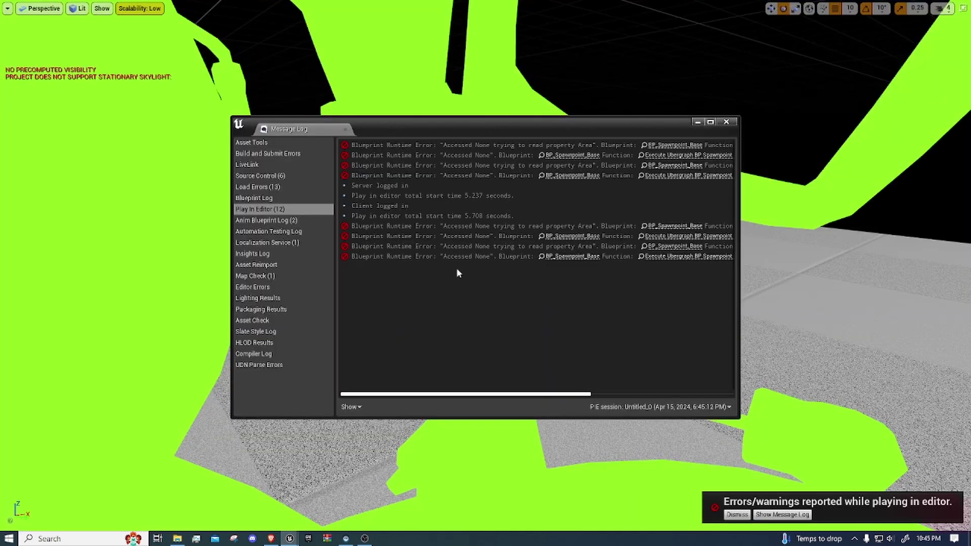
{"action": "left_click", "coordinate": [727, 125]}
Raise the cube floor, player start, game settings and zombie spawn point together along Z, and leave full-screen view.
{"action": "right_click_drag", "start_coordinate": [728, 125], "coordinate": [658, 152]}
{"action": "key", "text": "s"}
{"action": "mouse_move", "coordinate": [634, 255]}
{"action": "right_mouse_down"}
{"action": "mouse_move", "coordinate": [607, 273]}
{"action": "mouse_move", "coordinate": [678, 238]}
{"action": "mouse_move", "coordinate": [647, 263]}
{"action": "mouse_move", "coordinate": [635, 255]}
{"action": "right_mouse_up"}
{"action": "left_click", "coordinate": [633, 255]}
{"action": "left_click", "coordinate": [526, 245], "text": "ctrl"}
{"action": "left_click", "coordinate": [433, 187], "text": "ctrl"}
{"action": "left_click", "coordinate": [355, 253], "text": "ctrl"}
{"action": "key", "text": "w"}
{"action": "left_click_drag", "start_coordinate": [354, 228], "coordinate": [347, 80]}
{"action": "key", "text": "s"}
{"action": "mouse_move", "coordinate": [533, 163]}
{"action": "right_mouse_down"}
{"action": "mouse_move", "coordinate": [476, 145]}
{"action": "mouse_move", "coordinate": [533, 163]}
{"action": "right_mouse_up"}
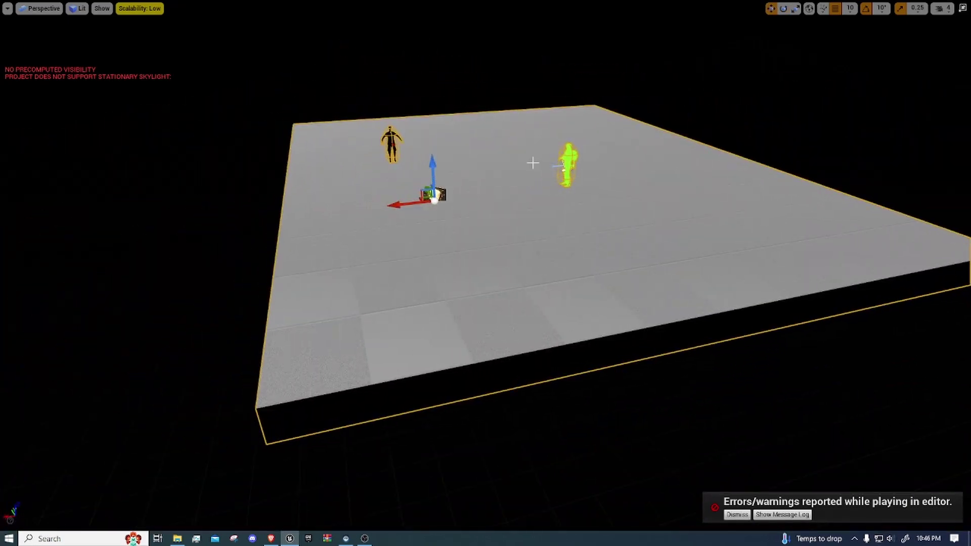
{"action": "key", "text": "F11"}
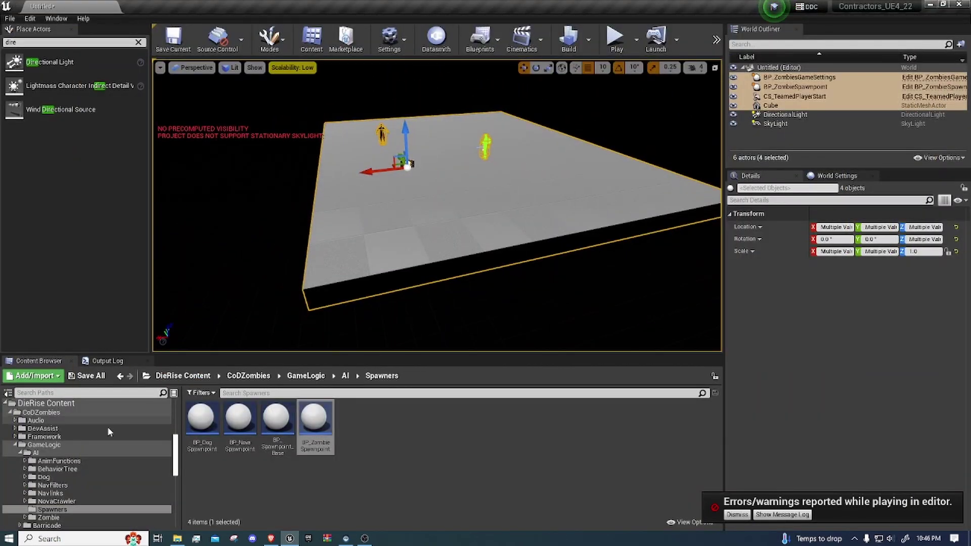
Search the CoDZombies folder for "zone" and "area", place BP_Area on the floor and enable its Open? property.
{"action": "left_click", "coordinate": [61, 413]}
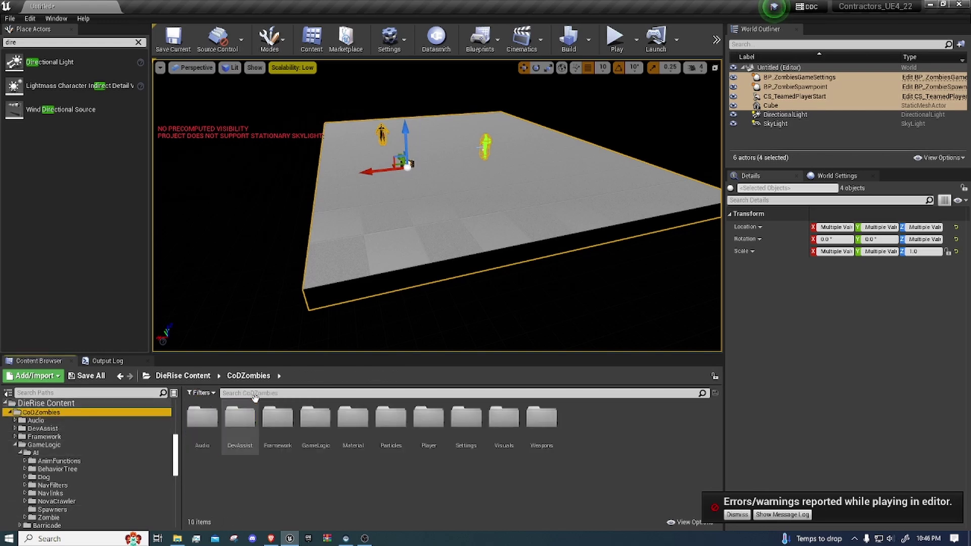
{"action": "left_click", "coordinate": [282, 394]}
{"action": "type", "text": "zone"}
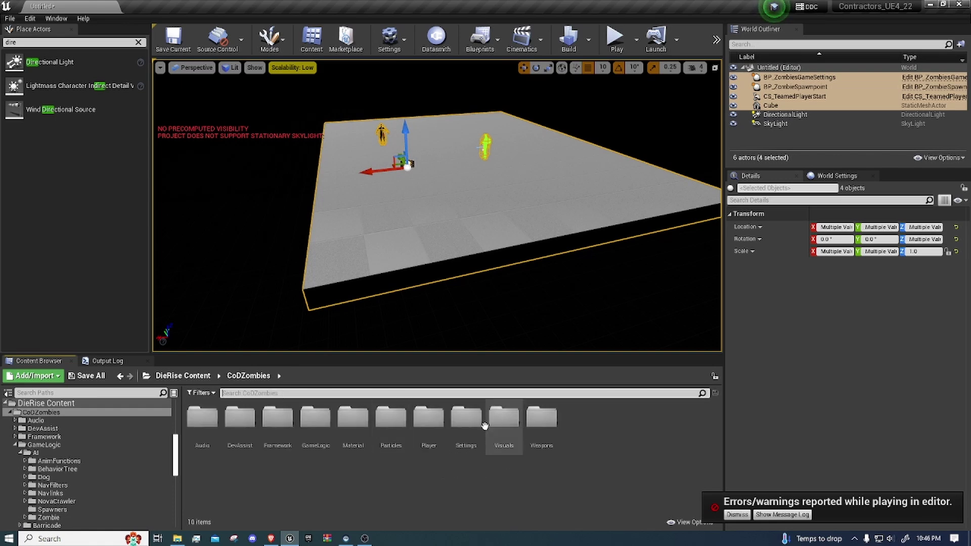
{"action": "type", "text": "area"}
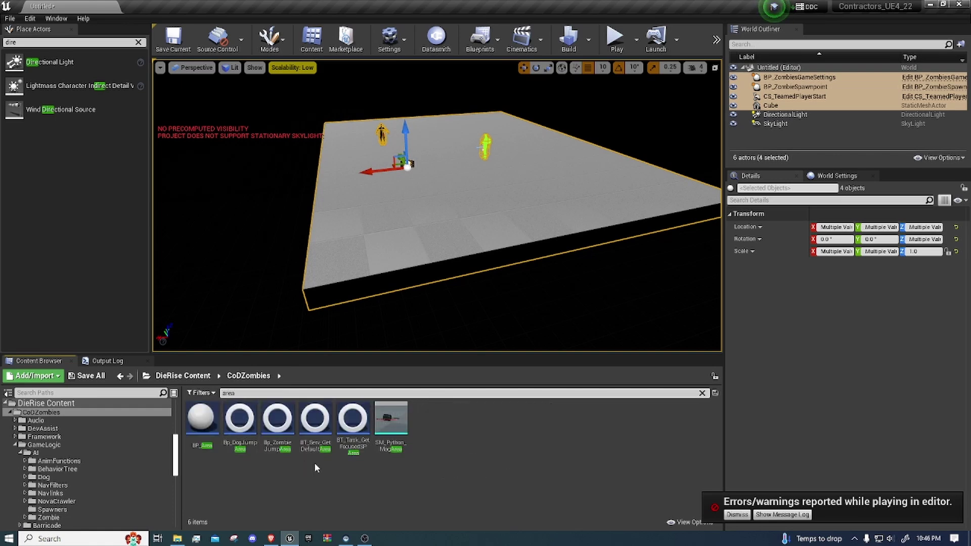
{"action": "left_click_drag", "start_coordinate": [202, 420], "coordinate": [403, 234]}
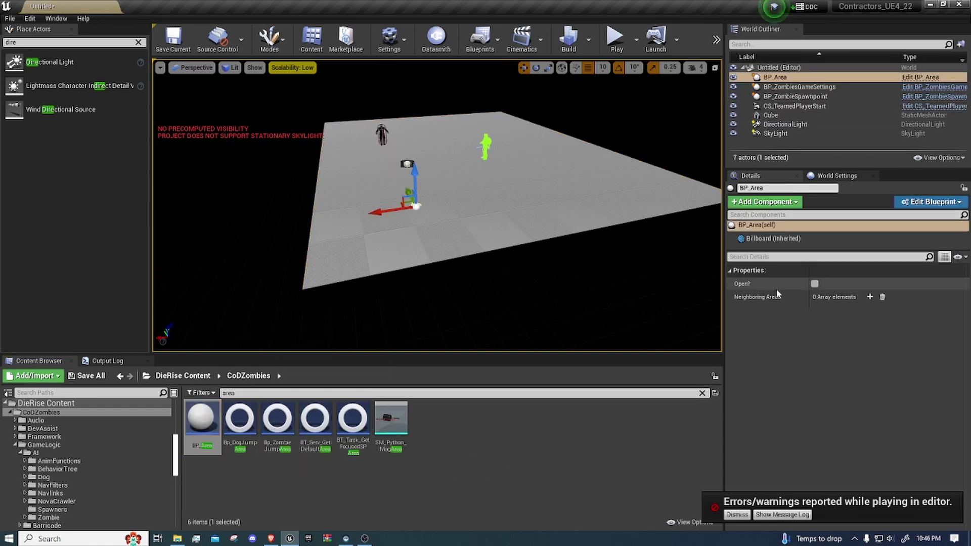
{"action": "left_click", "coordinate": [815, 285]}
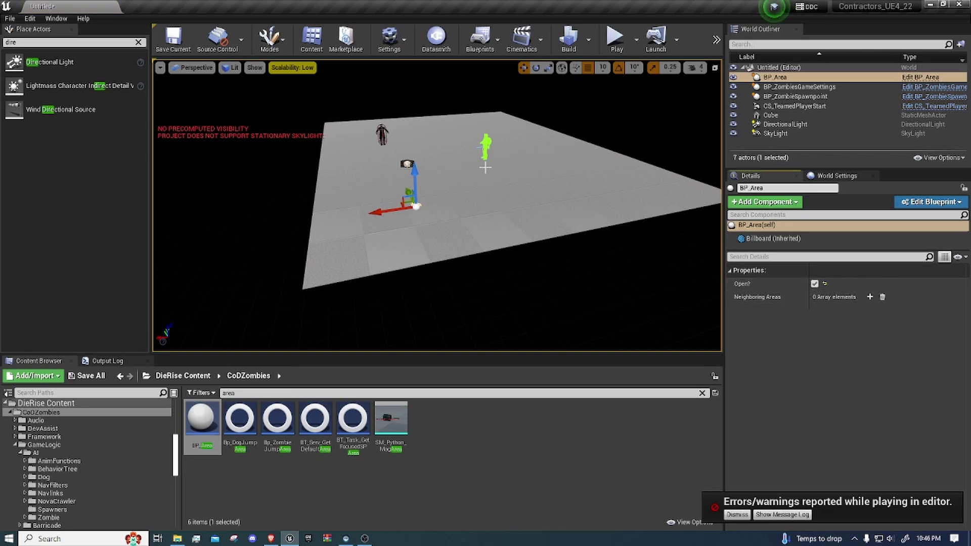
Assign BP_Area as the Area of the zombie spawn point on the floor.
{"action": "left_click", "coordinate": [383, 136]}
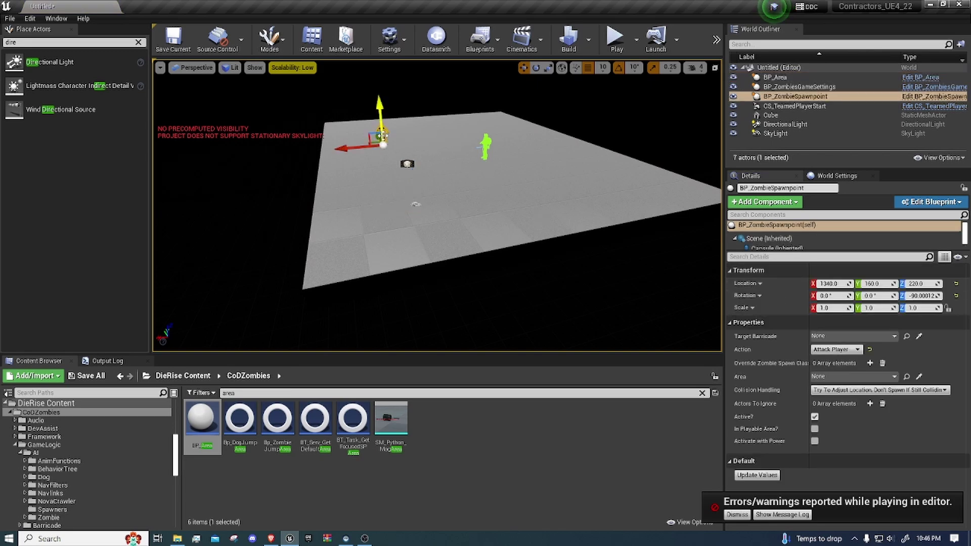
{"action": "left_click", "coordinate": [876, 378]}
{"action": "left_click", "coordinate": [830, 255]}
{"action": "scroll", "coordinate": [614, 195], "scroll_direction": "up", "scroll_amount": 5}
In the BP_ZombiesGameSettings actor, set Default Area to BP_Area, turn off Start Lobby and review the enemy settings.
{"action": "left_click", "coordinate": [612, 202]}
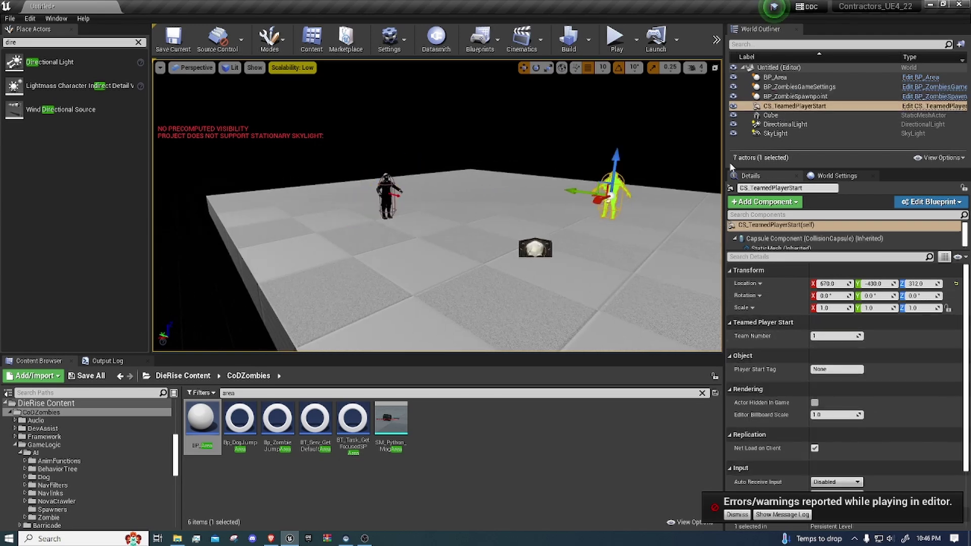
{"action": "left_click", "coordinate": [535, 248]}
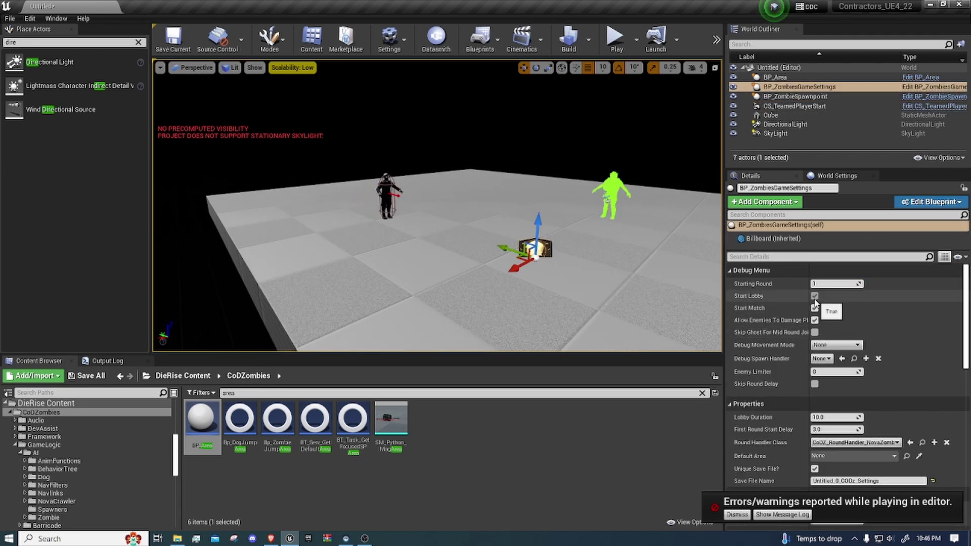
{"action": "left_click", "coordinate": [815, 297]}
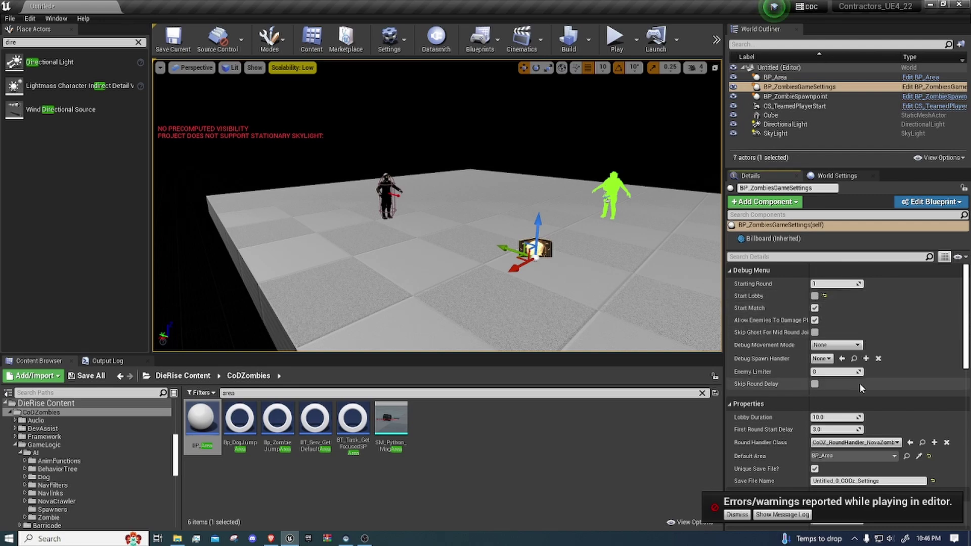
{"action": "scroll", "coordinate": [860, 386], "scroll_direction": "down", "scroll_amount": 5}
{"action": "scroll", "coordinate": [876, 408], "scroll_direction": "down", "scroll_amount": 10}
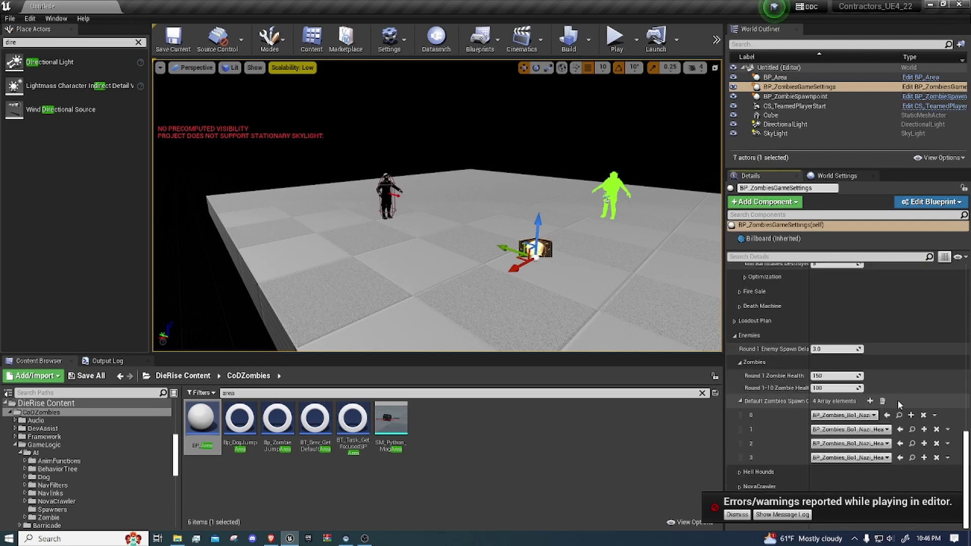
{"action": "scroll", "coordinate": [897, 400], "scroll_direction": "up", "scroll_amount": 15}
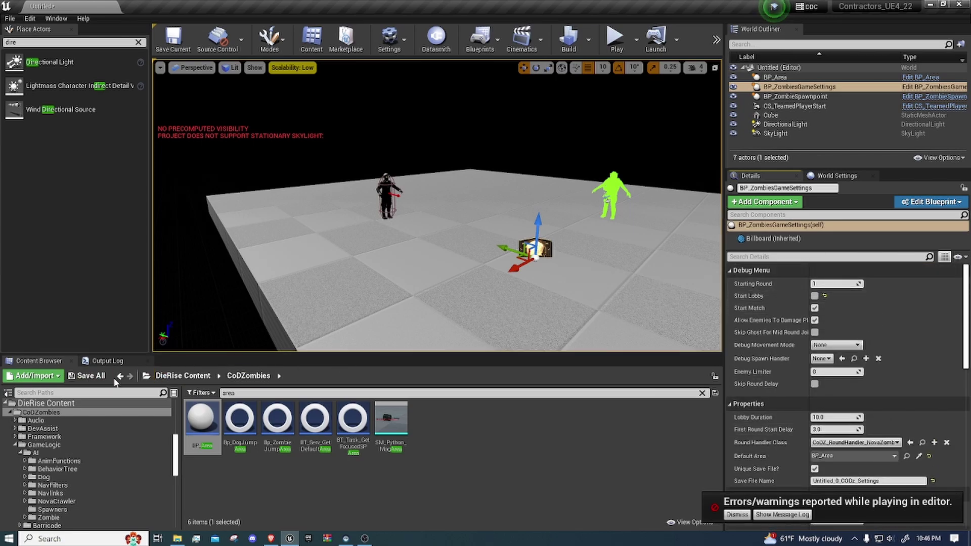
Save all changed content, playtest the level in the viewport and stop the session.
{"action": "left_click", "coordinate": [86, 375]}
{"action": "left_click", "coordinate": [586, 363]}
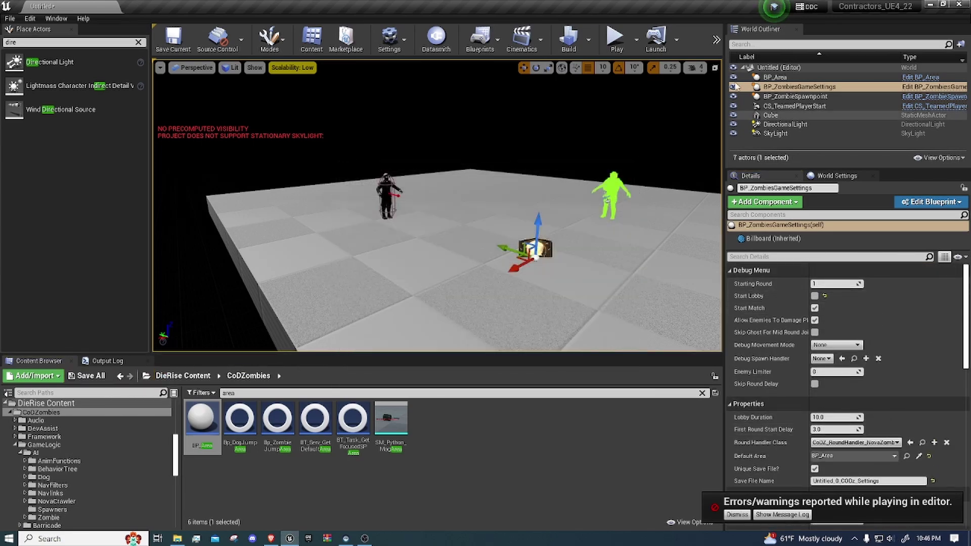
{"action": "left_click", "coordinate": [615, 38]}
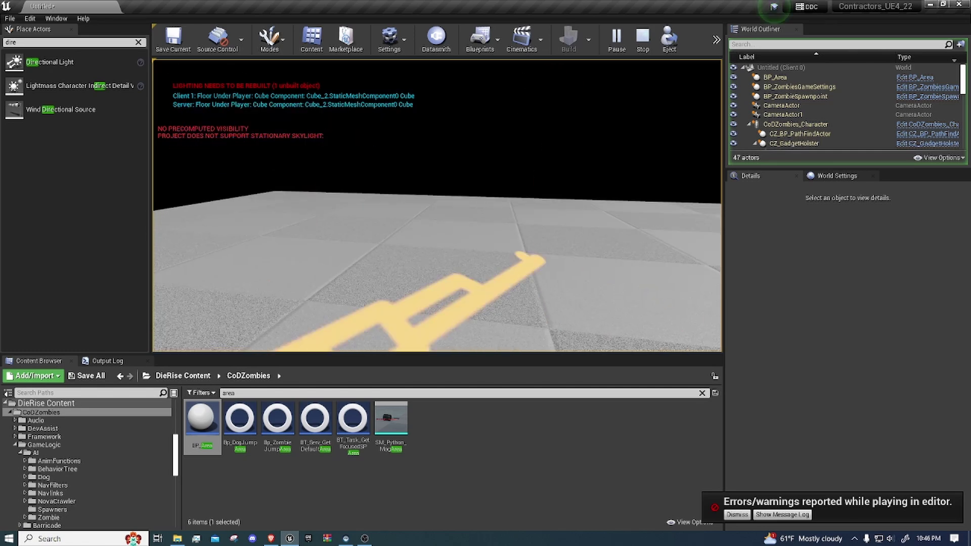
{"action": "key", "text": "Escape"}
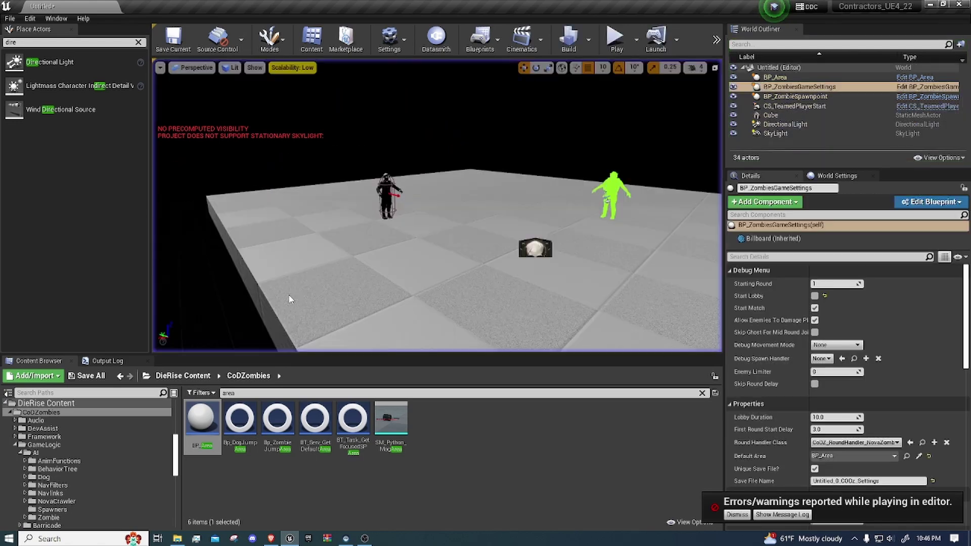
Set the mobility of the skylight and the directional light to Movable, and select the player start.
{"action": "left_click", "coordinate": [769, 134]}
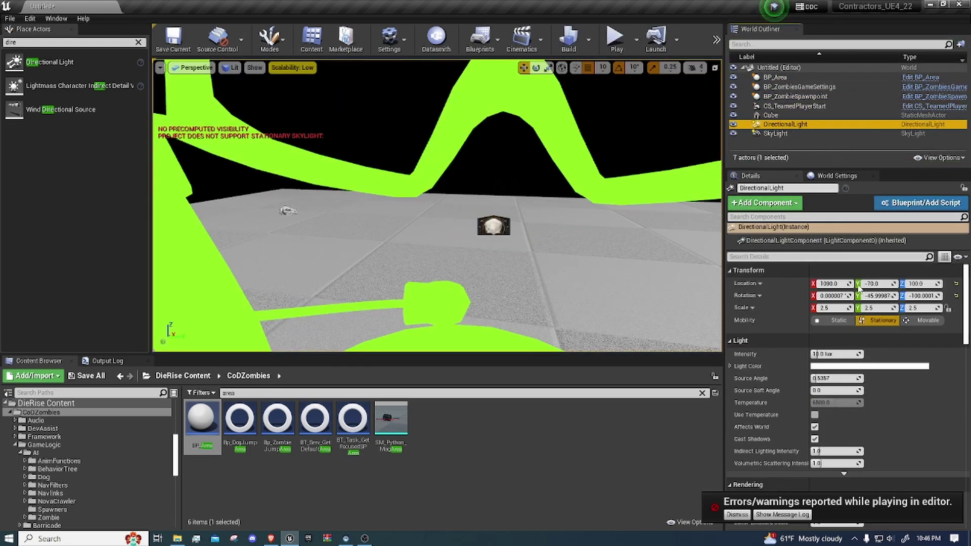
{"action": "left_click", "coordinate": [929, 320]}
{"action": "left_click", "coordinate": [532, 225]}
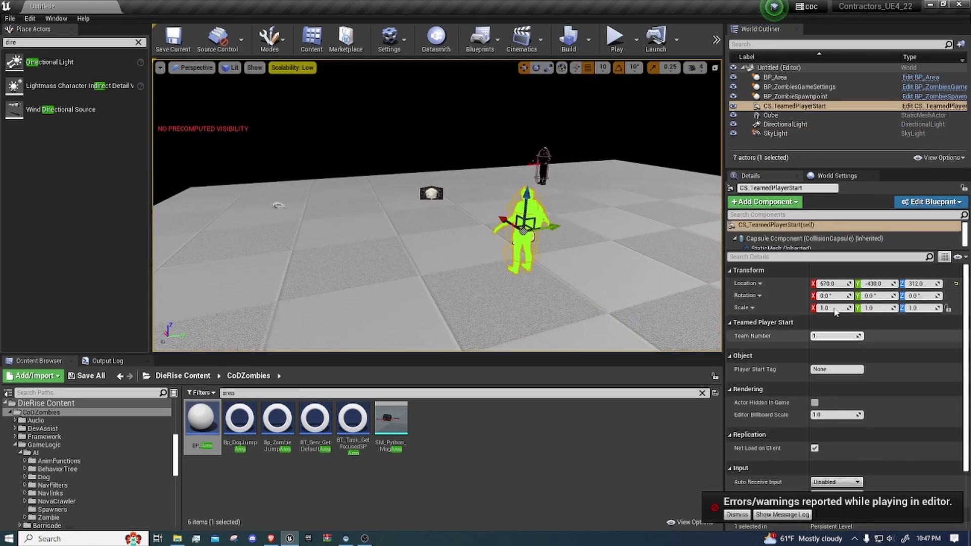
Search the placeable actors for "sky" and clear the search.
{"action": "right_click_drag", "start_coordinate": [527, 172], "coordinate": [304, 137]}
{"action": "left_click", "coordinate": [139, 43]}
{"action": "type", "text": "s"}
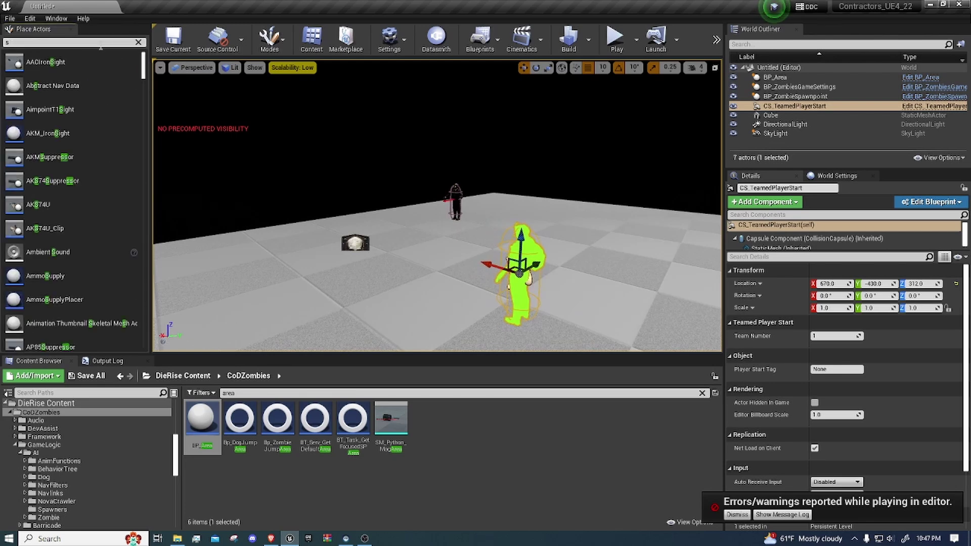
{"action": "type", "text": "ky"}
{"action": "left_click", "coordinate": [138, 43]}
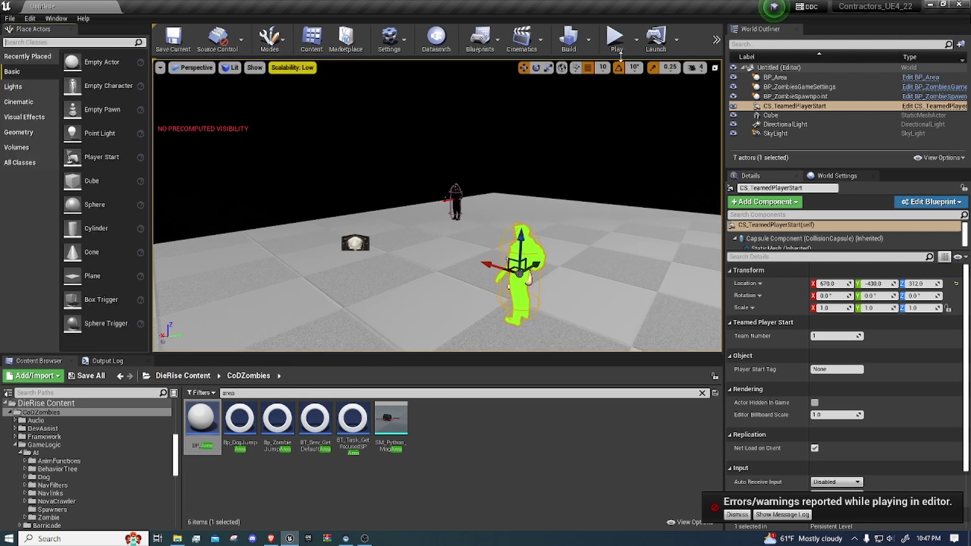
Playtest the level full screen from the default player start, stop it, dismiss the error notification and leave full-screen view.
{"action": "left_click", "coordinate": [636, 39]}
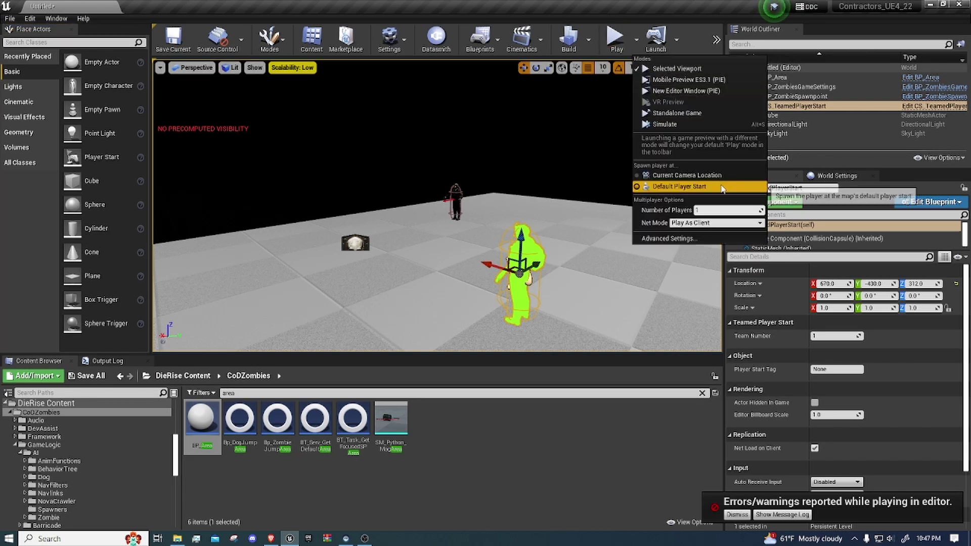
{"action": "left_click", "coordinate": [613, 38]}
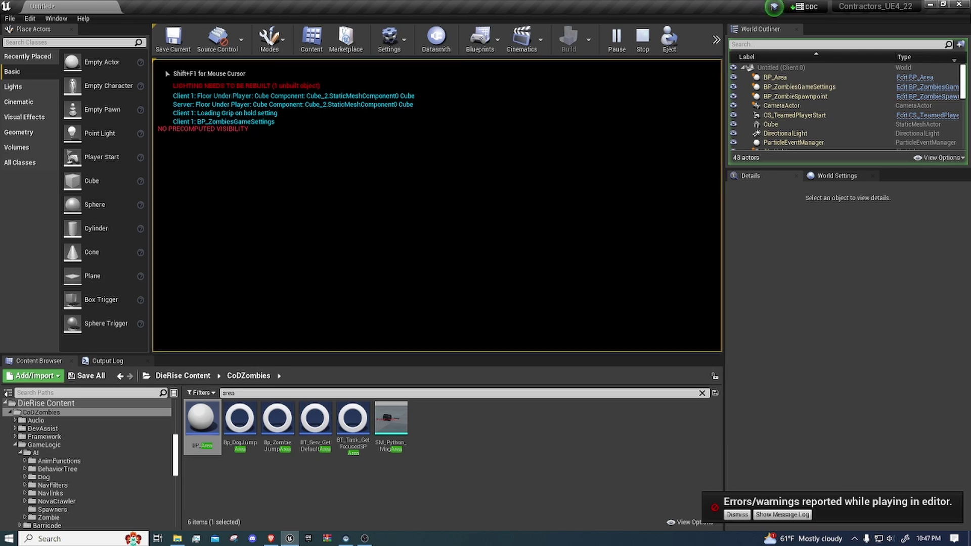
{"action": "key", "text": "F11"}
{"action": "left_click", "coordinate": [436, 185]}
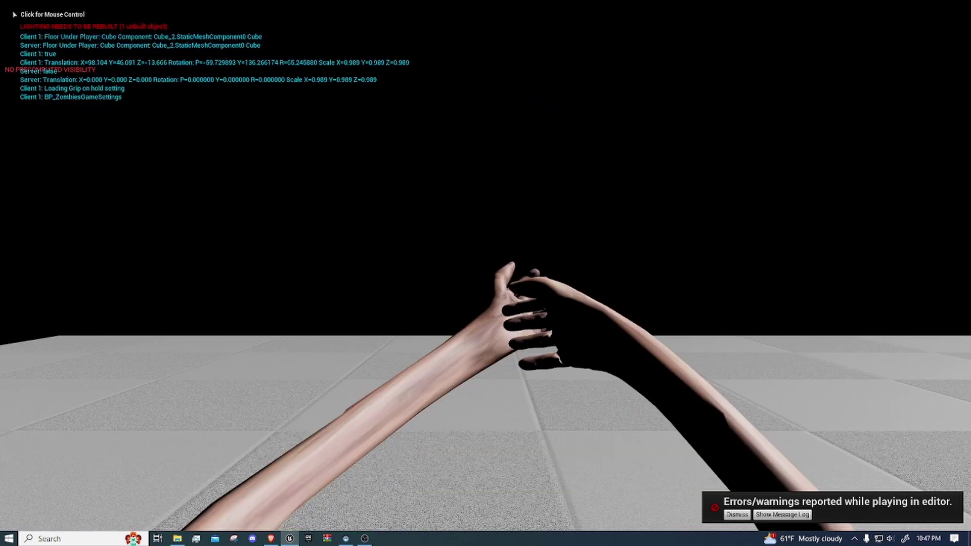
{"action": "left_click", "coordinate": [485, 274]}
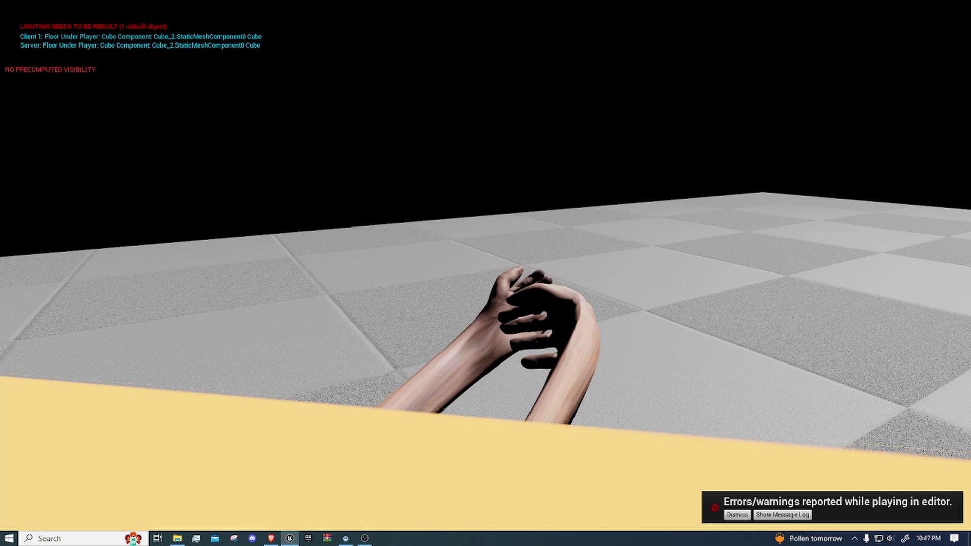
{"action": "key", "text": "Escape"}
{"action": "left_click", "coordinate": [744, 513]}
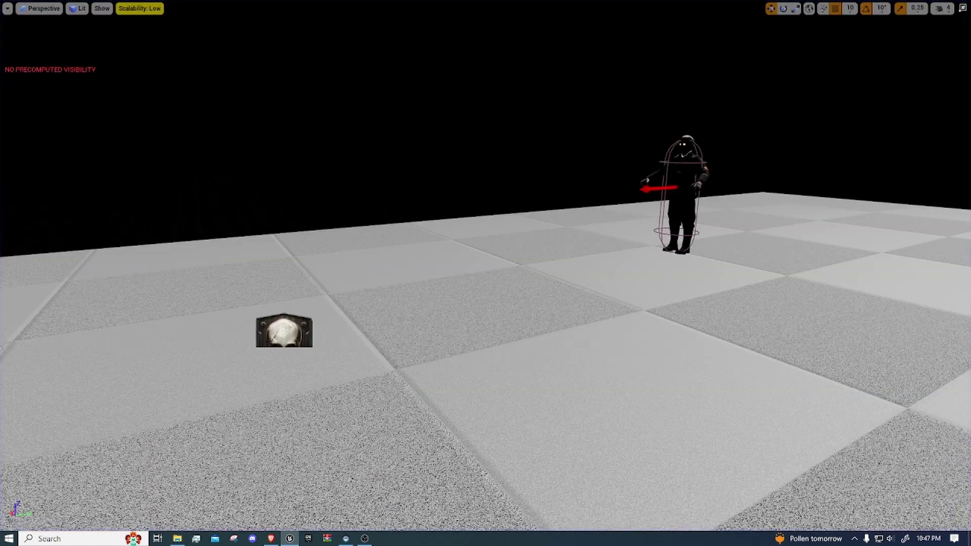
{"action": "right_click_drag", "start_coordinate": [749, 511], "coordinate": [860, 526]}
{"action": "right_click_drag", "start_coordinate": [685, 393], "coordinate": [759, 393]}
{"action": "key", "text": "s"}
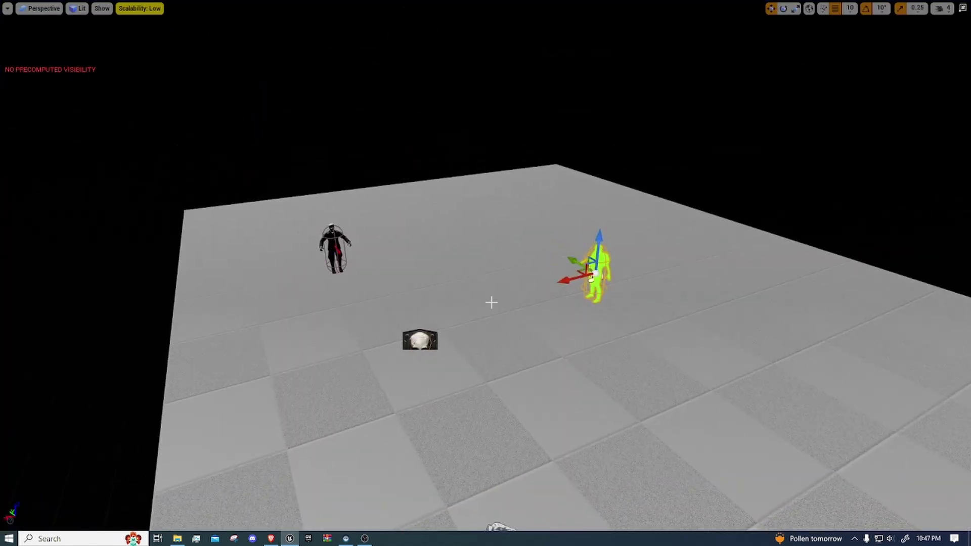
{"action": "key", "text": "F11"}
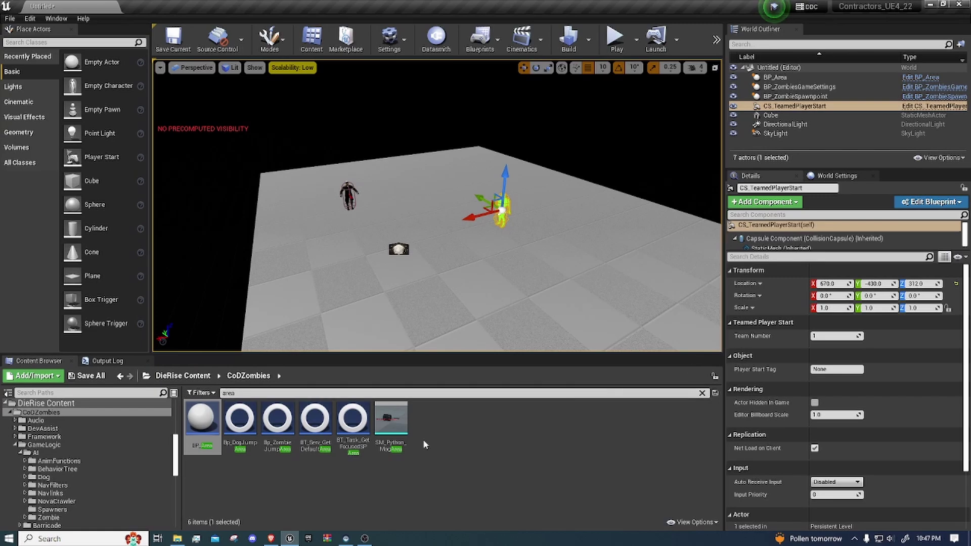
Move the zombie spawn point along the Y axis to about Y 320.
{"action": "right_click_drag", "start_coordinate": [422, 439], "coordinate": [423, 455]}
{"action": "key", "text": "f"}
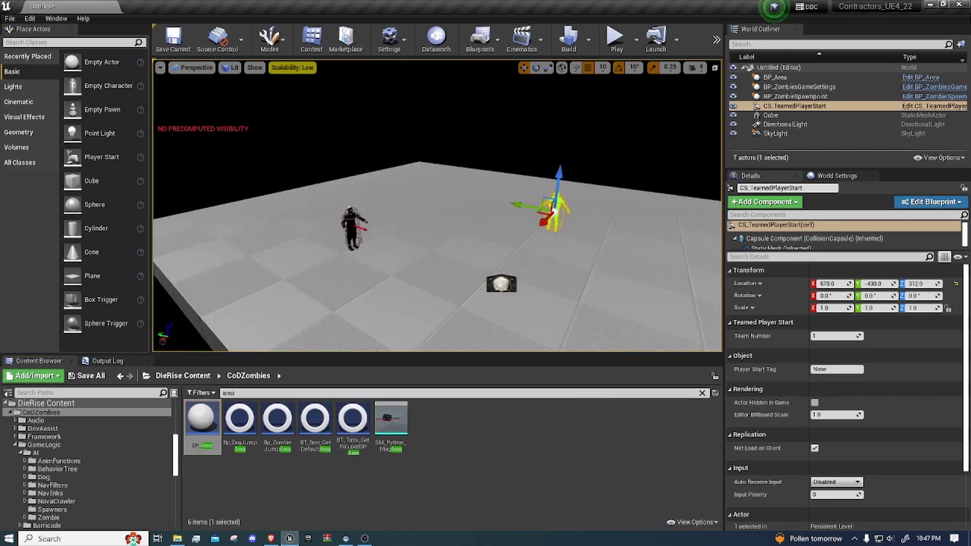
{"action": "right_click_drag", "start_coordinate": [451, 230], "coordinate": [354, 273]}
{"action": "left_click", "coordinate": [296, 221]}
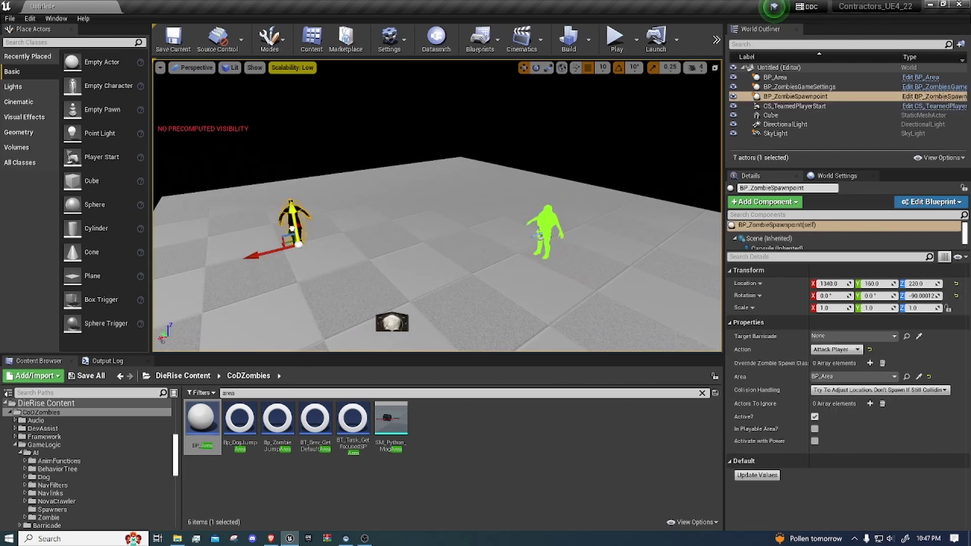
{"action": "right_click_drag", "start_coordinate": [292, 229], "coordinate": [283, 253]}
{"action": "left_click_drag", "start_coordinate": [366, 294], "coordinate": [250, 289]}
{"action": "right_click_drag", "start_coordinate": [250, 289], "coordinate": [506, 294]}
Look through the CoDZombies subfolders DevAssist, GameLogic, Buyable, Barriers and Ending, and return to the CoDZombies folder.
{"action": "key", "text": "Down"}
{"action": "key", "text": "Down"}
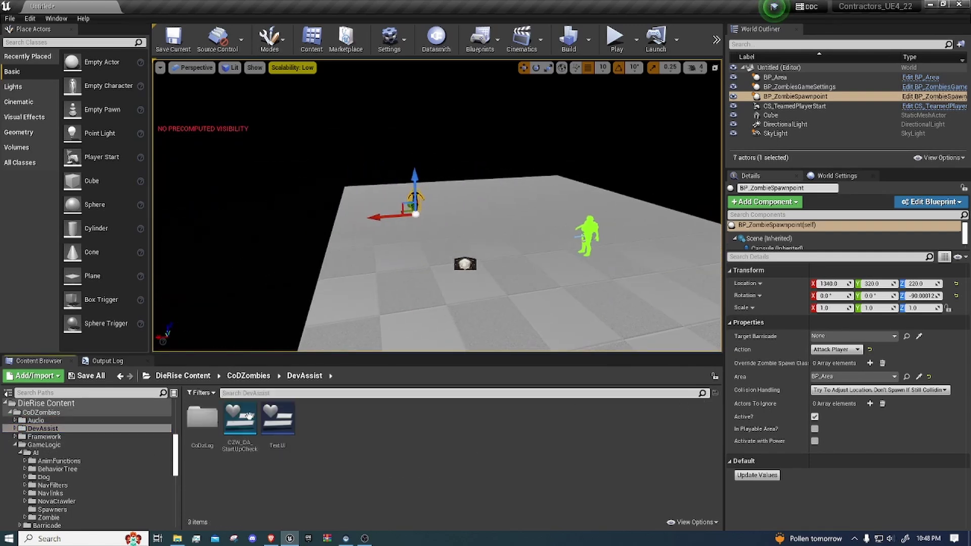
{"action": "left_click", "coordinate": [81, 444]}
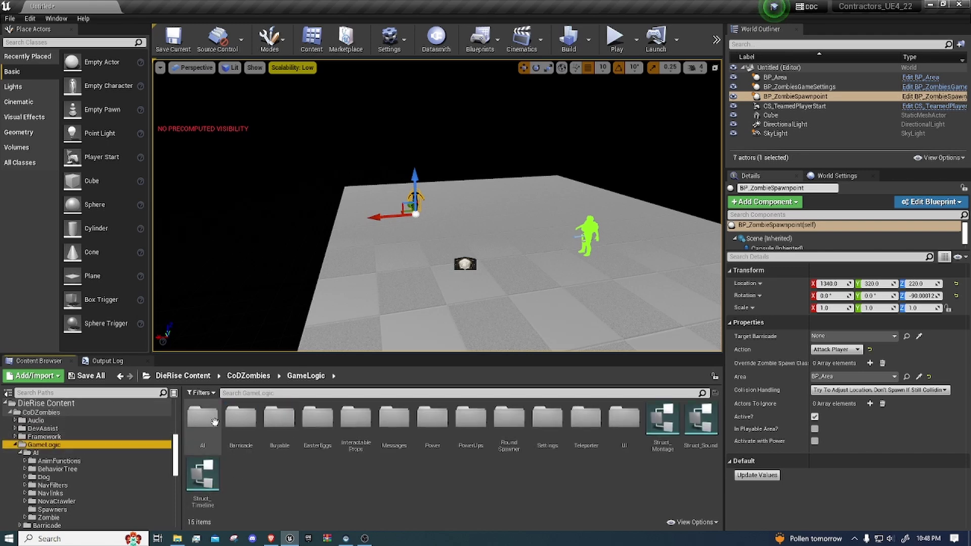
{"action": "scroll", "coordinate": [86, 459], "scroll_direction": "down", "scroll_amount": 5}
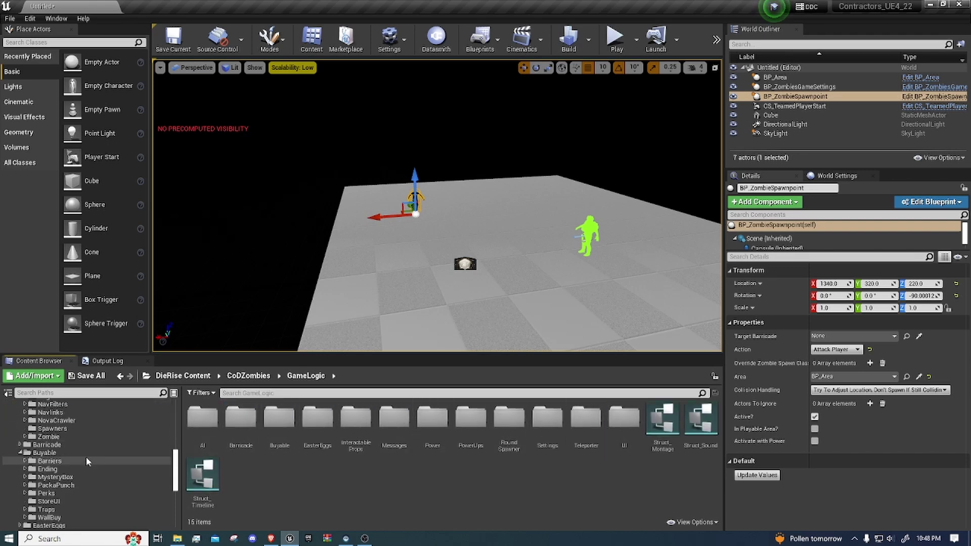
{"action": "double_click", "coordinate": [86, 454]}
{"action": "left_click", "coordinate": [55, 461]}
{"action": "left_click", "coordinate": [48, 469]}
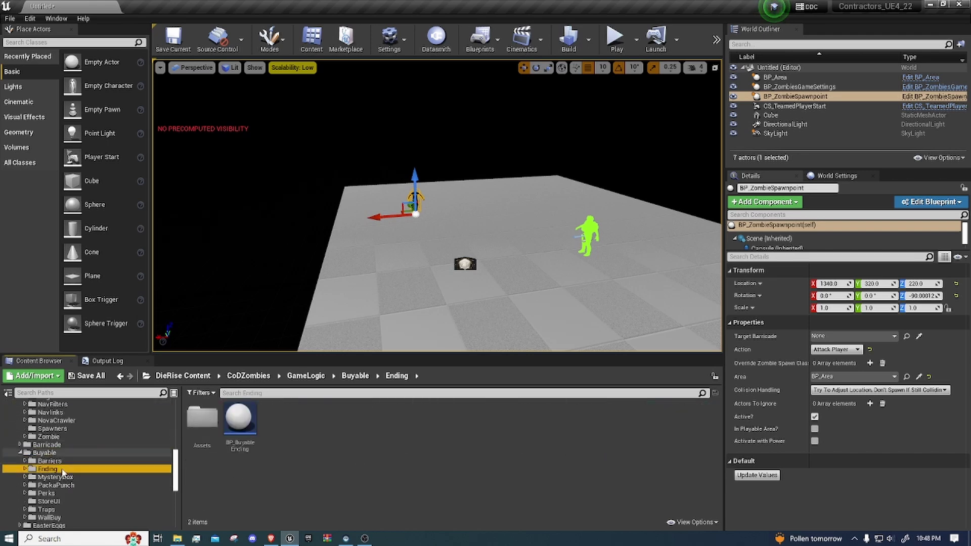
{"action": "scroll", "coordinate": [78, 459], "scroll_direction": "up", "scroll_amount": 5}
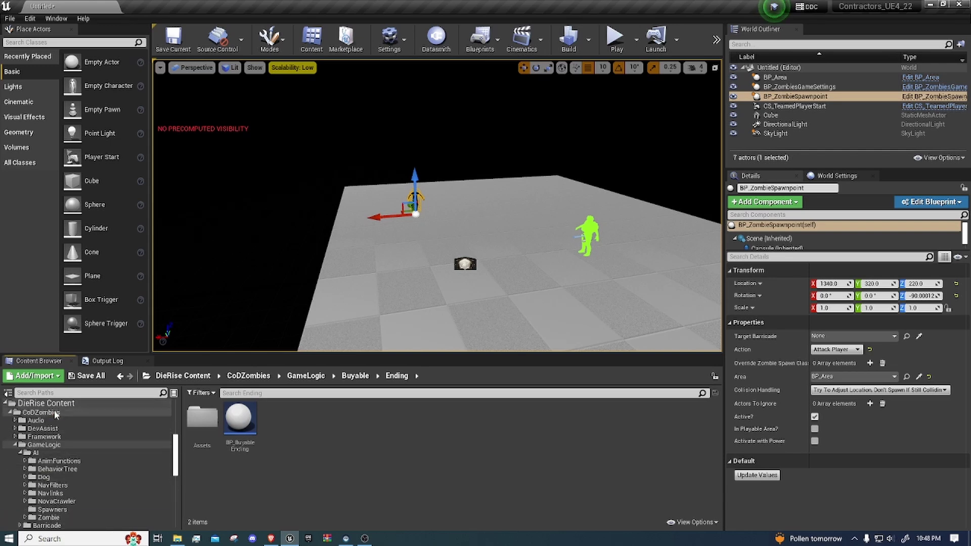
{"action": "left_click", "coordinate": [20, 416]}
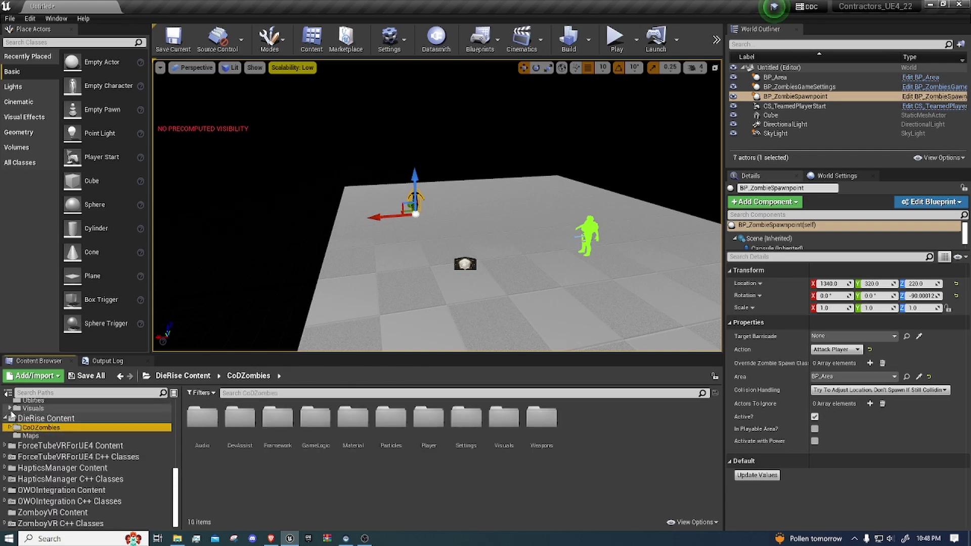